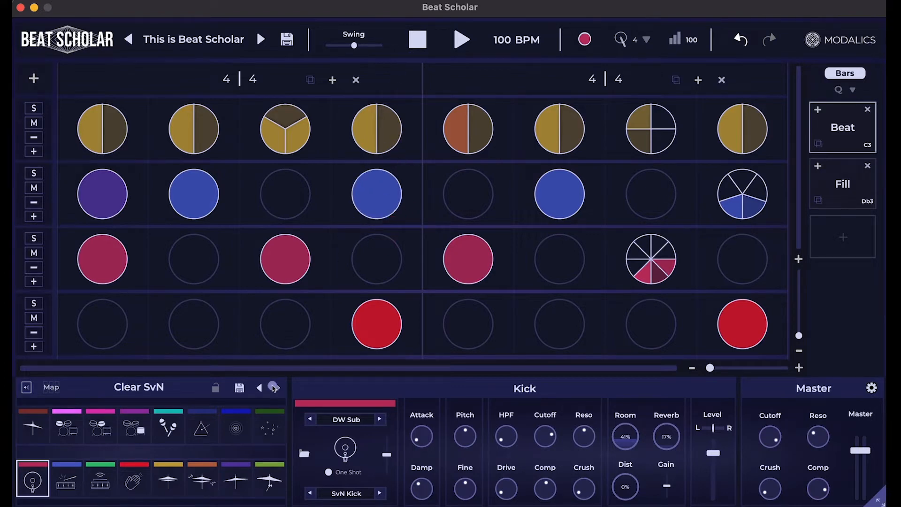
Play the beat while auditioning the GR8 Preset and Minimal Electronic kits, return to the Clear SvN kit, and stop playback
{"action": "left_click", "coordinate": [463, 40]}
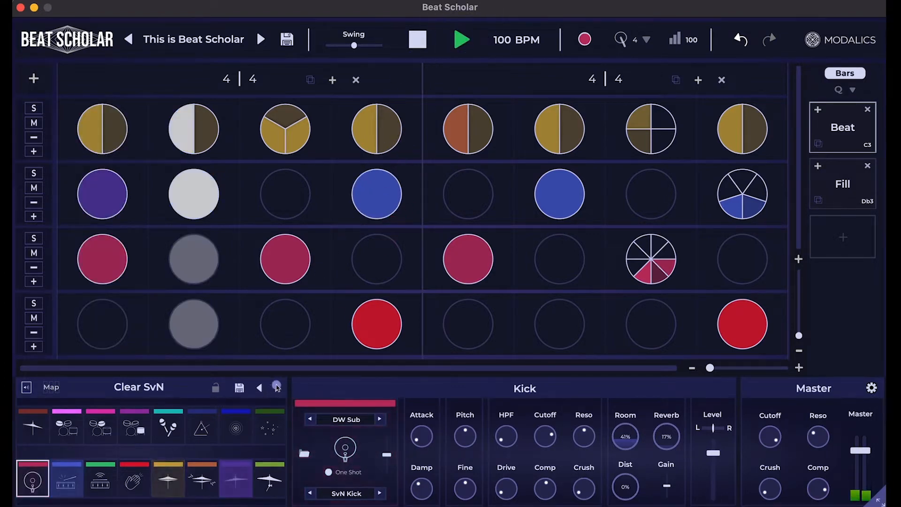
{"action": "left_click", "coordinate": [277, 388]}
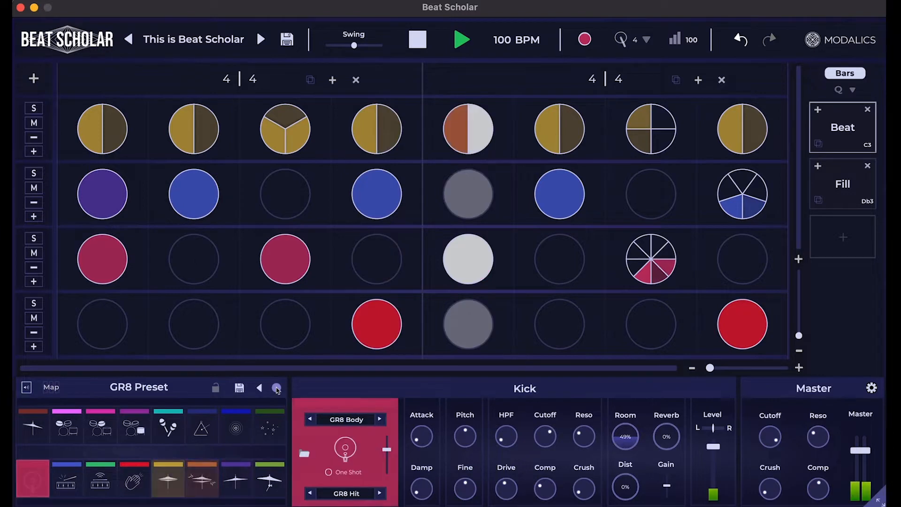
{"action": "left_click", "coordinate": [277, 388]}
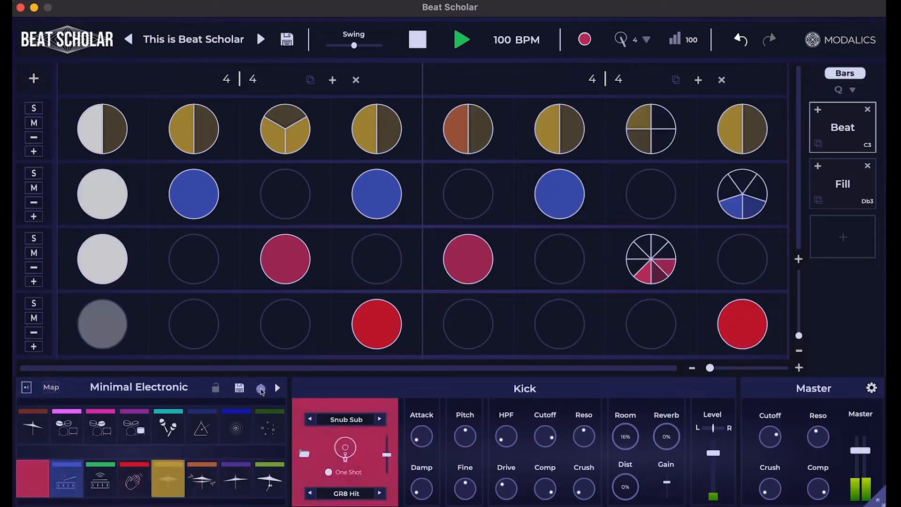
{"action": "left_click", "coordinate": [262, 389]}
{"action": "left_click", "coordinate": [261, 389]}
{"action": "key", "text": "space"}
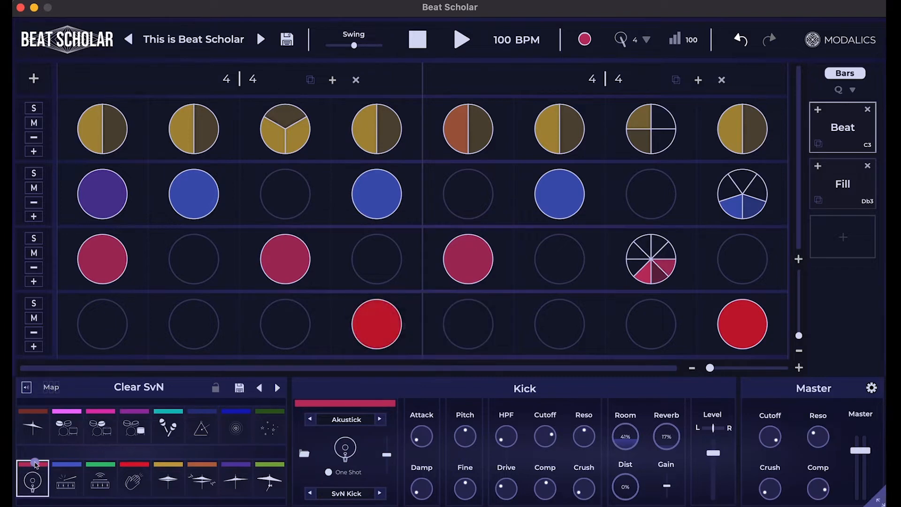
Select the kick pad and audition its sound several times
{"action": "left_click", "coordinate": [35, 464]}
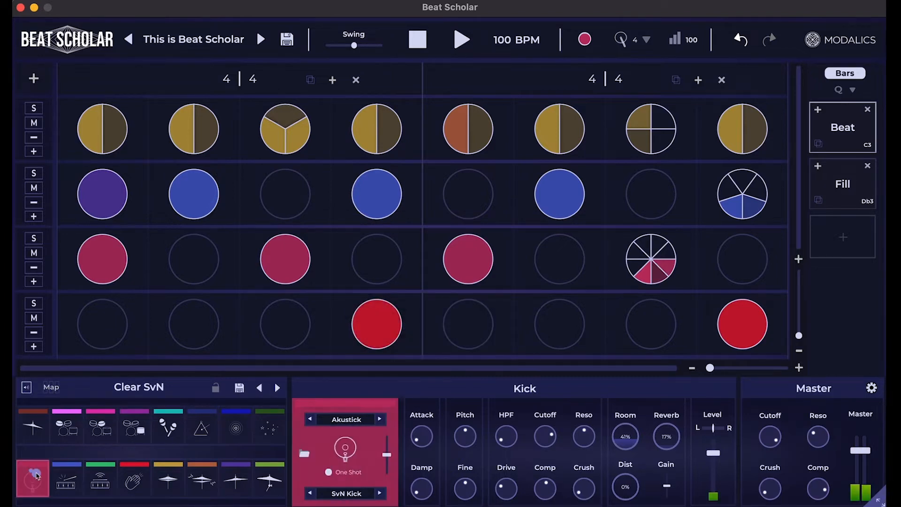
{"action": "left_click", "coordinate": [30, 475]}
{"action": "key", "text": "a"}
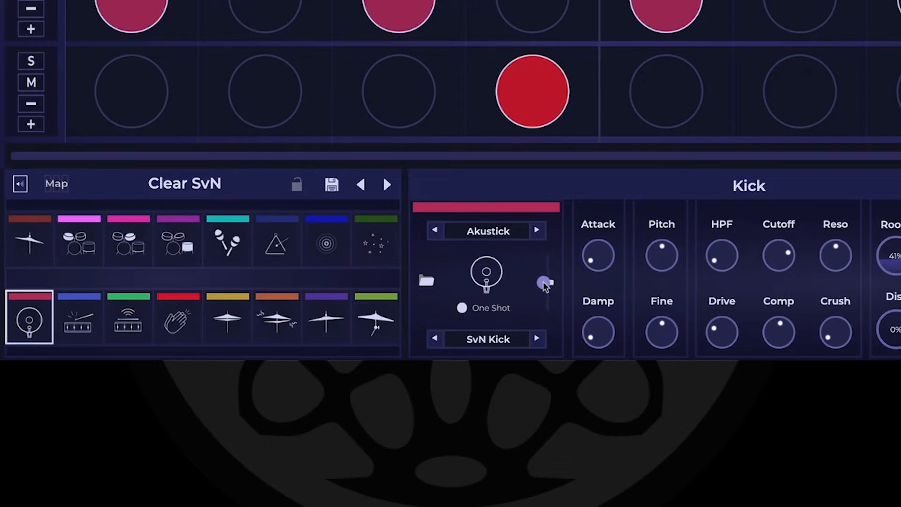
{"action": "key", "text": "a"}
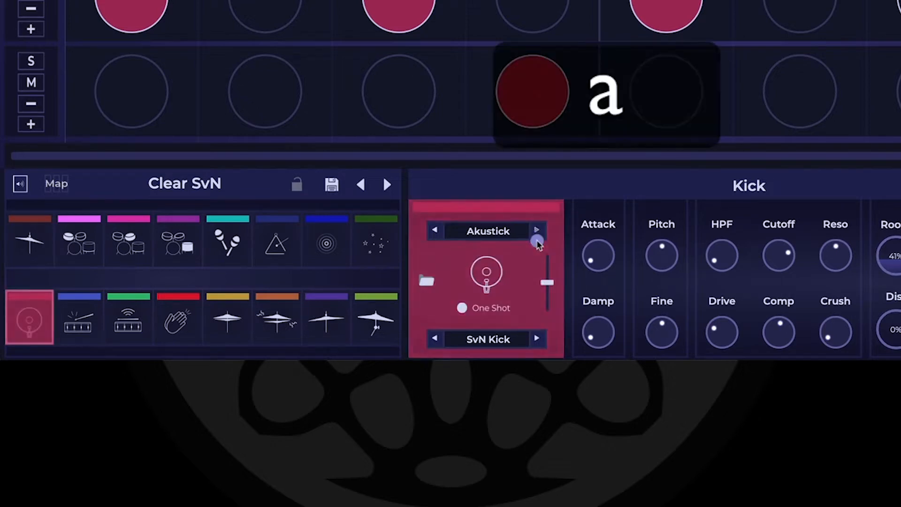
Shift the kick's layer blend fully to the upper sample, audition it, and change that sample to Jolly
{"action": "left_click_drag", "start_coordinate": [547, 282], "coordinate": [547, 221]}
{"action": "key", "text": "a"}
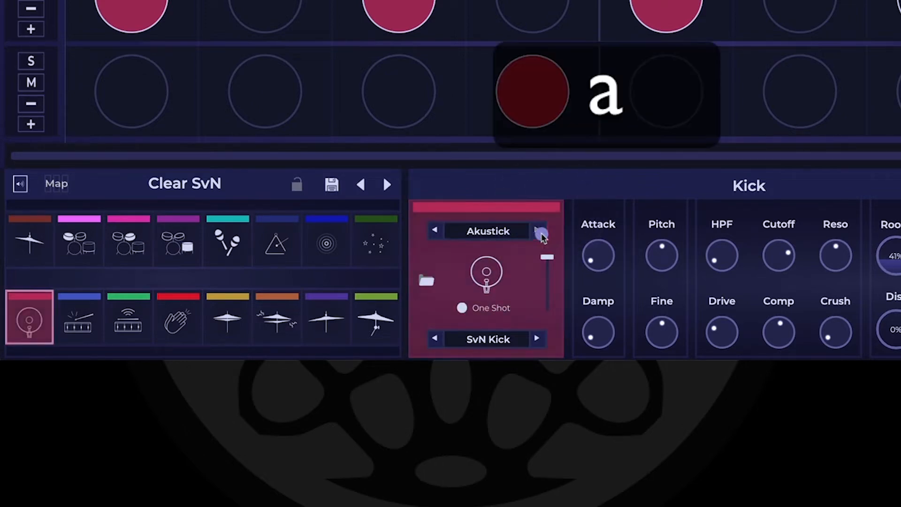
{"action": "left_click", "coordinate": [538, 231]}
{"action": "key", "text": "a"}
{"action": "key", "text": "a"}
{"action": "key", "text": "a"}
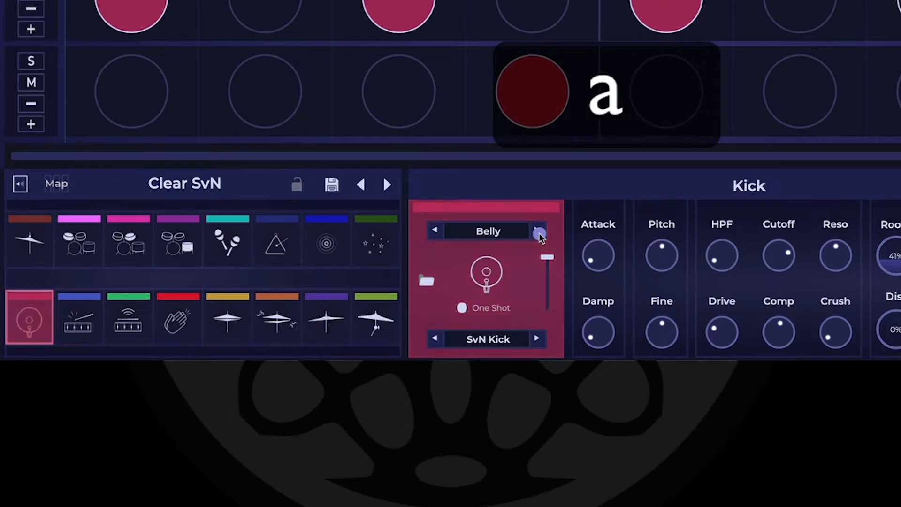
{"action": "left_click", "coordinate": [539, 233]}
{"action": "left_click", "coordinate": [539, 232]}
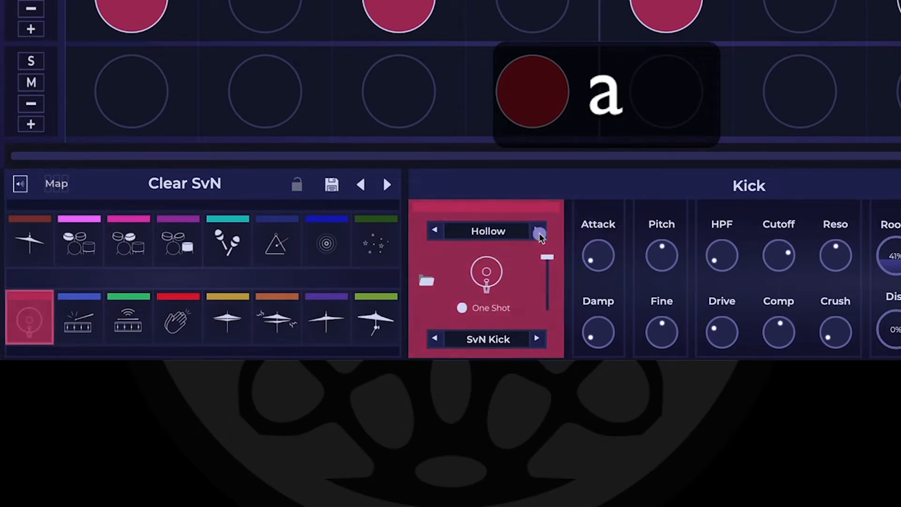
{"action": "left_click", "coordinate": [539, 232]}
Shift the kick's layer blend fully to the lower sample and change that sample to Gonk
{"action": "left_click_drag", "start_coordinate": [546, 258], "coordinate": [547, 308]}
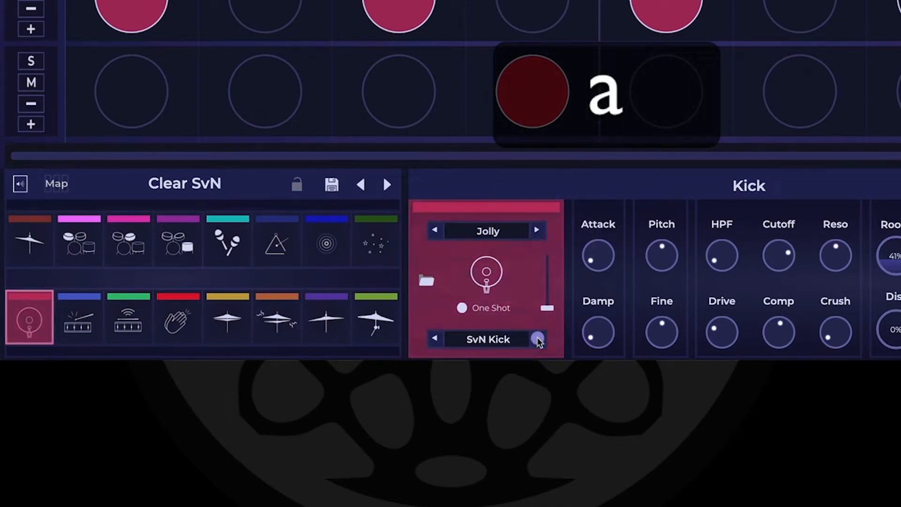
{"action": "left_click", "coordinate": [537, 339]}
{"action": "left_click", "coordinate": [538, 339]}
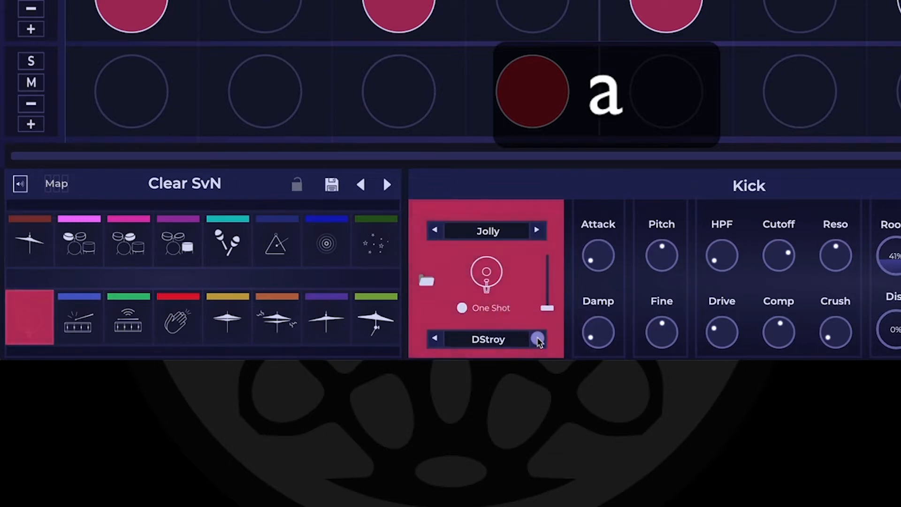
{"action": "left_click", "coordinate": [538, 339]}
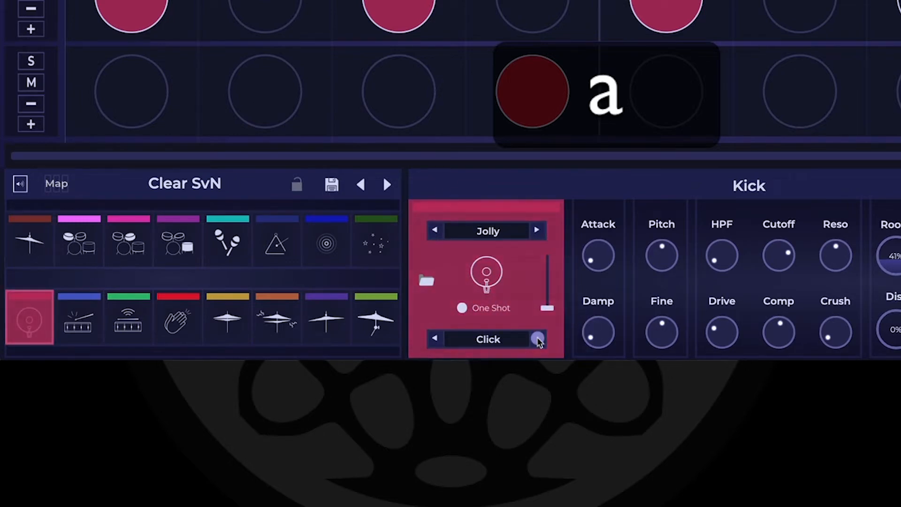
{"action": "left_click", "coordinate": [537, 339]}
Return the kick's layer blend to the middle and change the lower sample to Impact, auditioning the mix
{"action": "left_click_drag", "start_coordinate": [542, 310], "coordinate": [540, 278]}
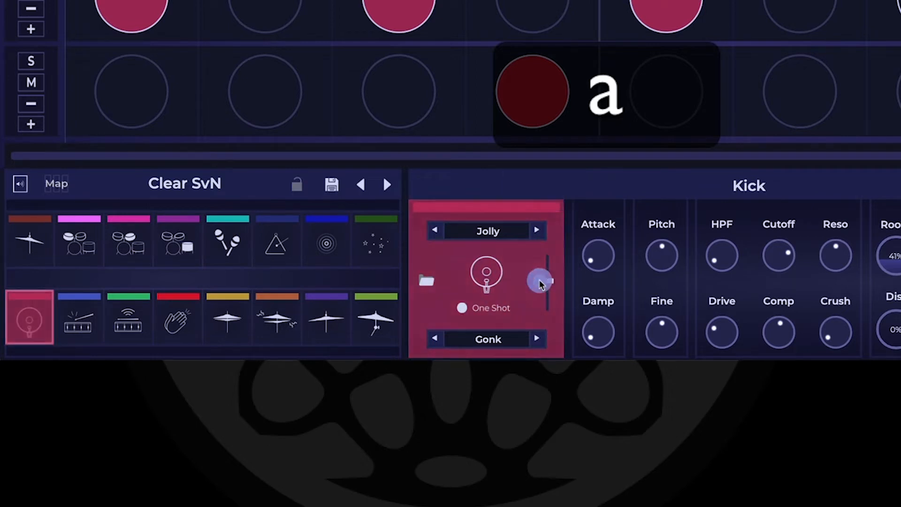
{"action": "left_click", "coordinate": [539, 339]}
{"action": "key", "text": "a"}
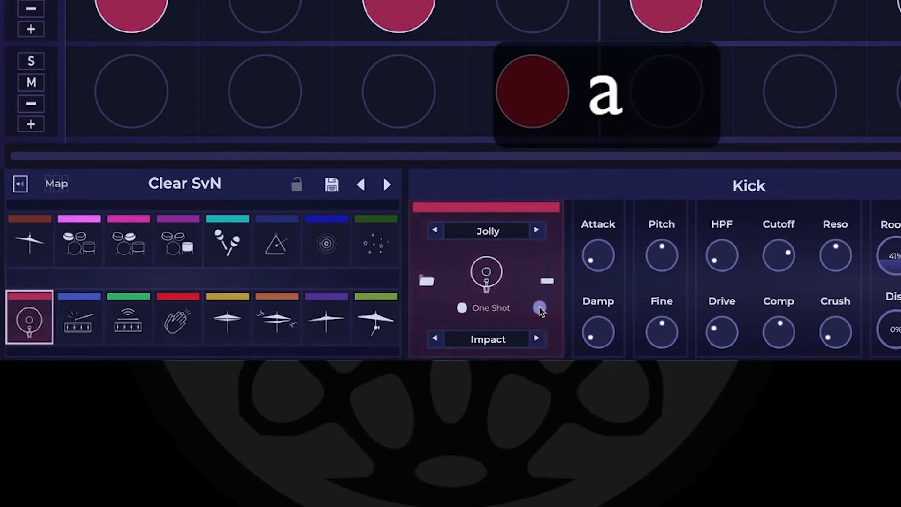
Toggle the kick's One Shot mode, leave it enabled, and audition repeated hits
{"action": "left_click", "coordinate": [462, 310]}
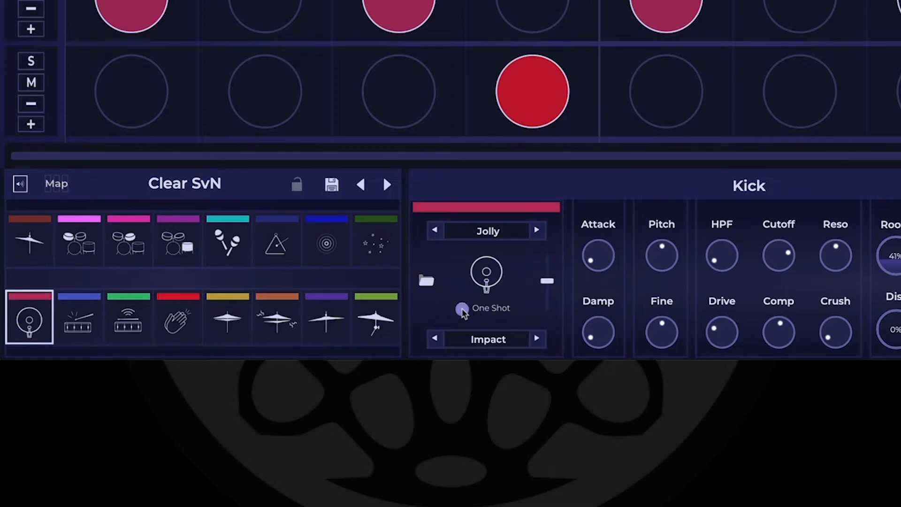
{"action": "left_click", "coordinate": [461, 312]}
{"action": "key", "text": "a"}
{"action": "key", "text": "a"}
{"action": "key", "text": "a"}
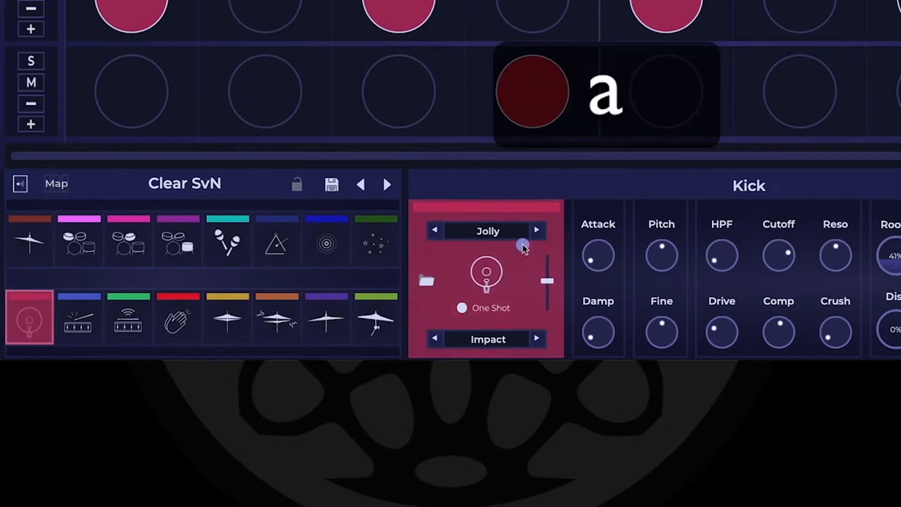
Browse the kick's lower-layer samples as far as Ungh and settle on Paper
{"action": "left_click", "coordinate": [537, 338]}
{"action": "left_click", "coordinate": [536, 338]}
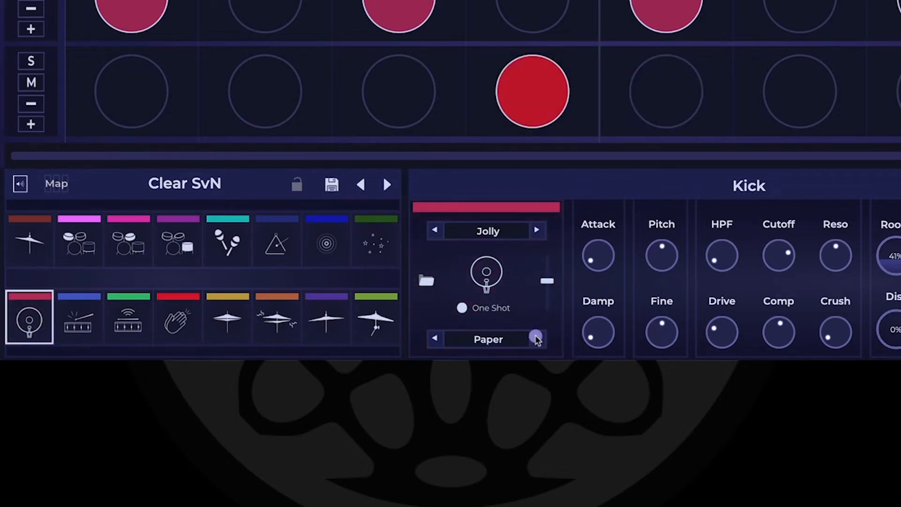
{"action": "key", "text": "a"}
{"action": "left_click", "coordinate": [537, 338]}
{"action": "left_click", "coordinate": [537, 338]}
{"action": "left_click", "coordinate": [537, 339]}
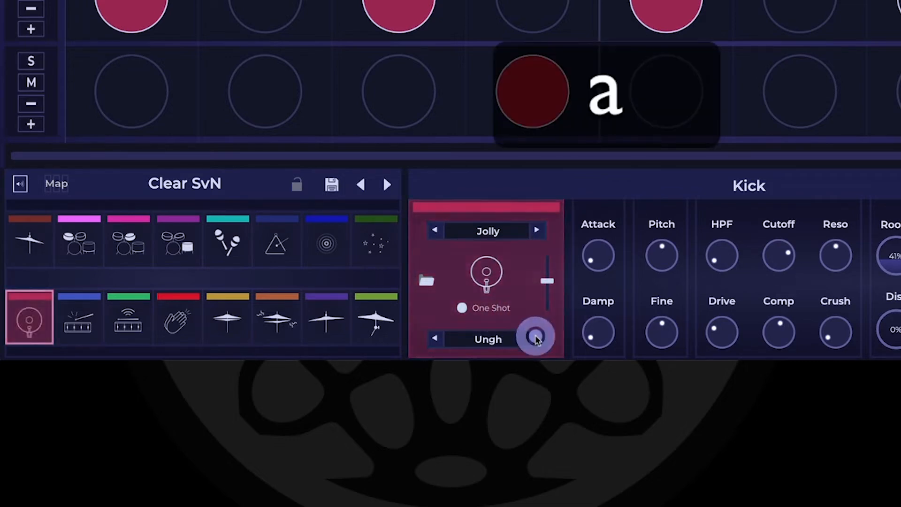
{"action": "left_click", "coordinate": [435, 338]}
{"action": "left_click", "coordinate": [435, 338]}
{"action": "left_click", "coordinate": [435, 338]}
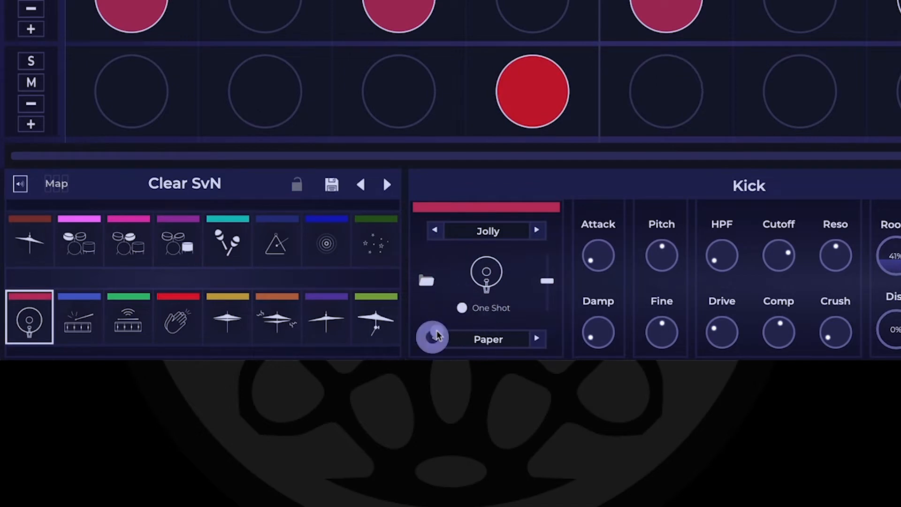
Change the kick's upper-layer sample to LongTone and audition the combined sound
{"action": "left_click", "coordinate": [536, 230]}
{"action": "key", "text": "a"}
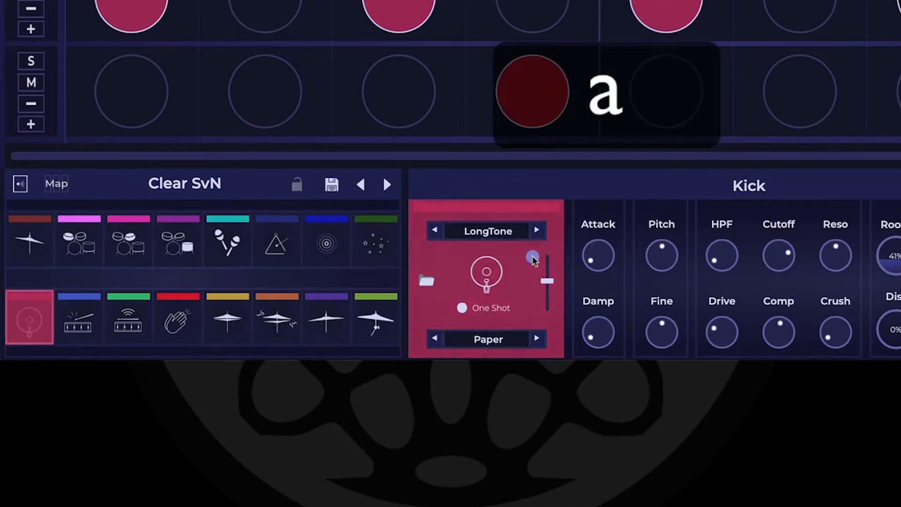
{"action": "key", "text": "a"}
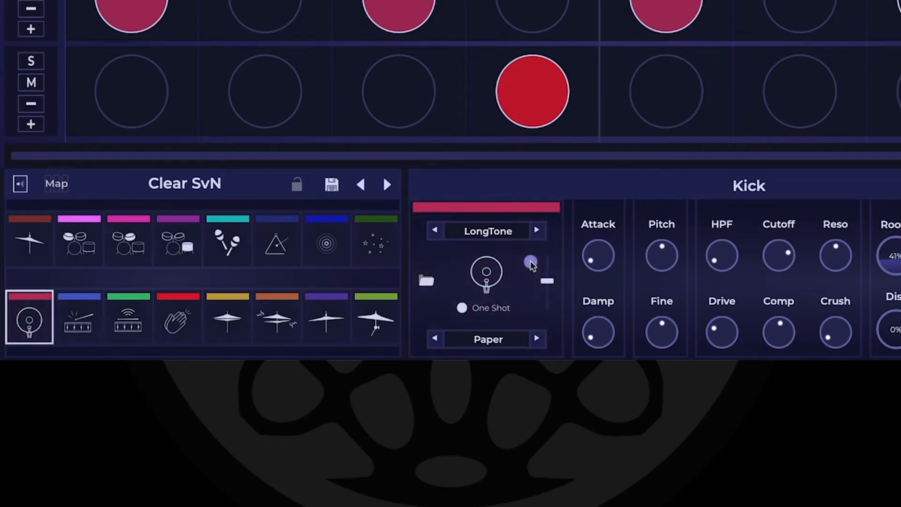
Disable One Shot for the kick and audition short and held hits
{"action": "left_click", "coordinate": [501, 312]}
{"action": "key", "text": "a"}
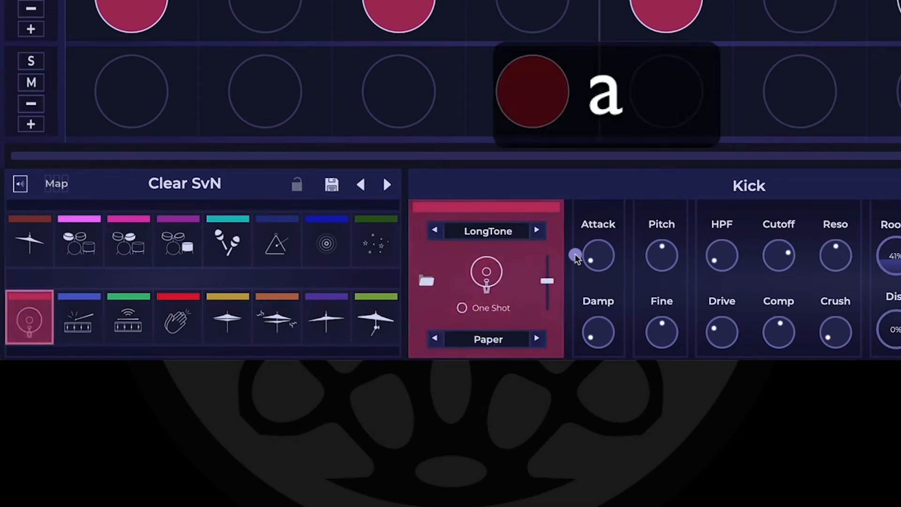
{"action": "key", "text": "a"}
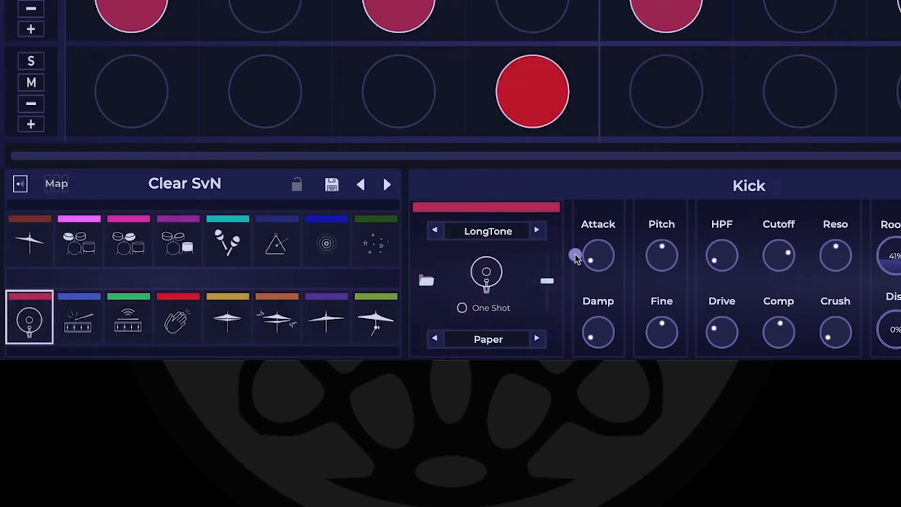
{"action": "key", "text": "a"}
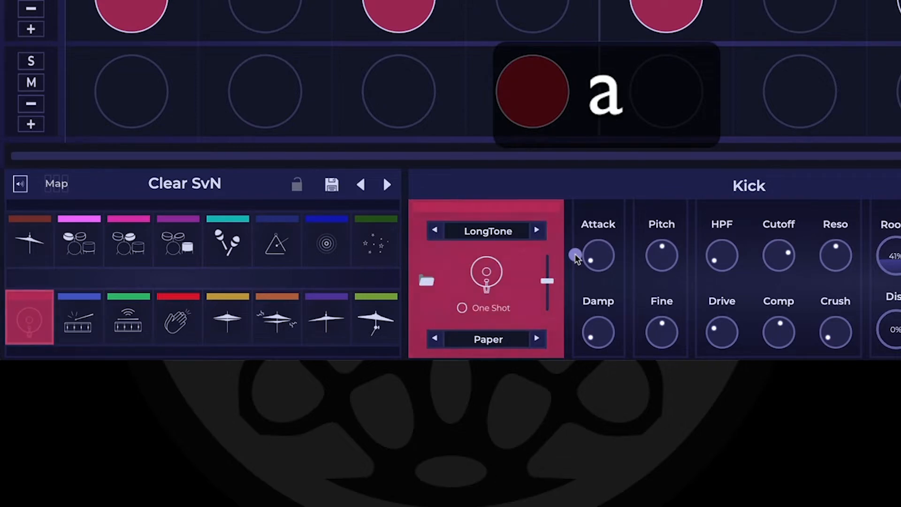
{"action": "key", "text": "a"}
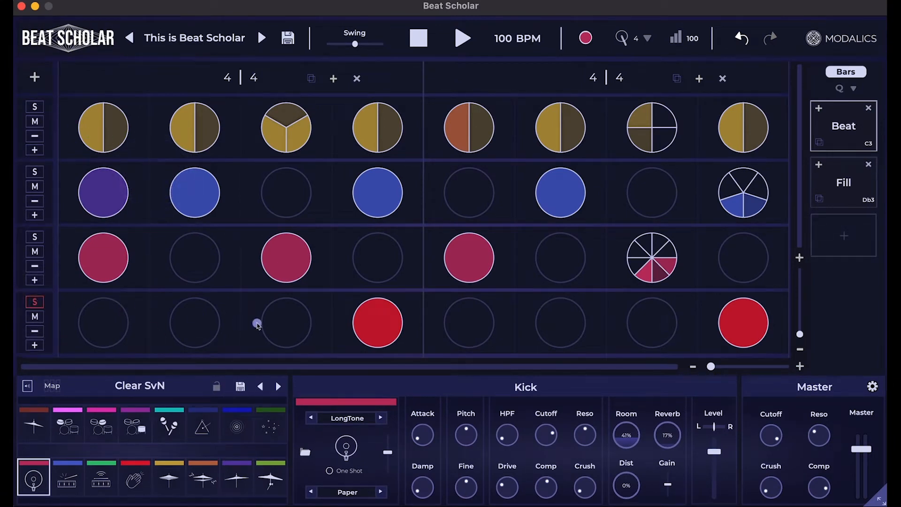
Clear both claps from the fourth row, split its first beat into two parts, and fill both with kick hits
{"action": "left_click", "coordinate": [375, 326]}
{"action": "left_click", "coordinate": [741, 322]}
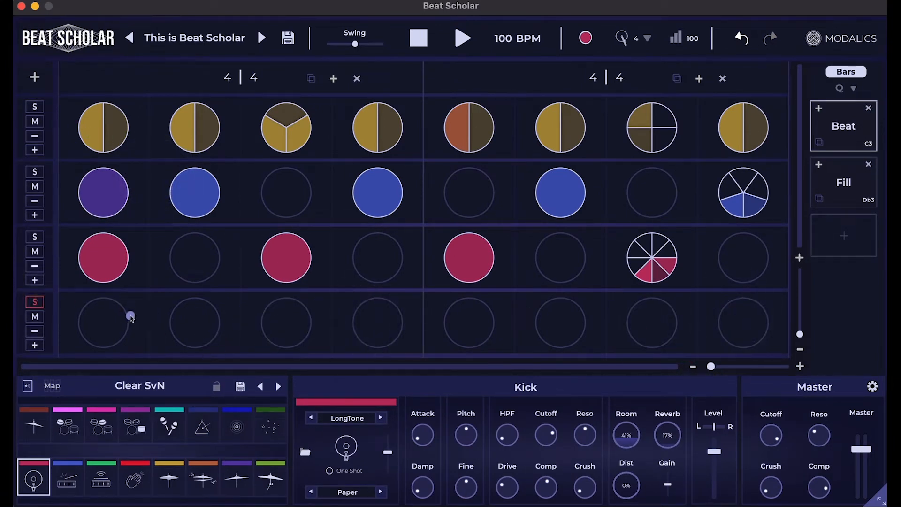
{"action": "key", "text": "3"}
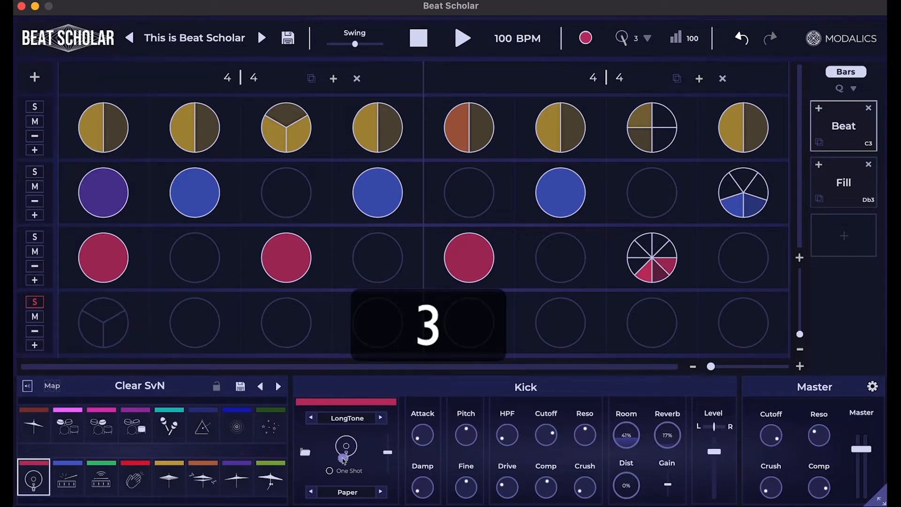
{"action": "key", "text": "2"}
{"action": "left_click", "coordinate": [113, 336]}
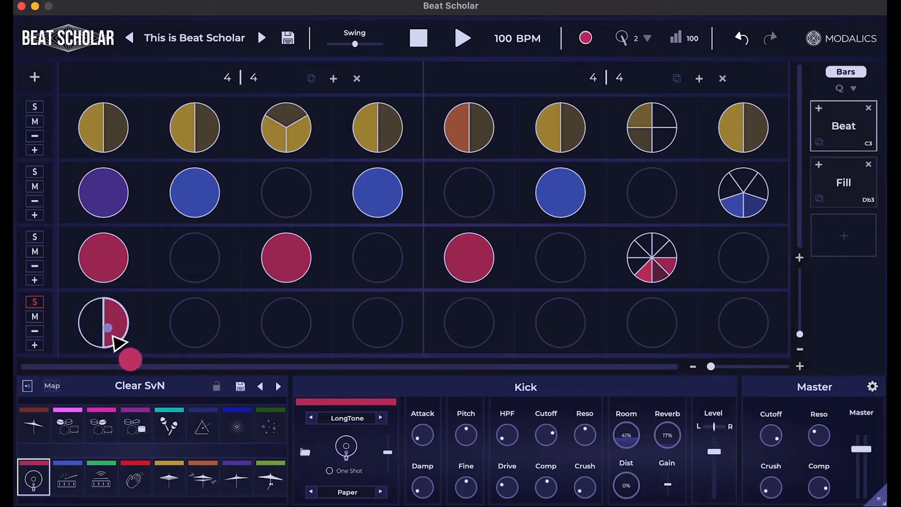
{"action": "left_click", "coordinate": [94, 329]}
Add a whole-beat kick on the fourth row's second beat while the pattern plays, and stop playback
{"action": "key", "text": "space"}
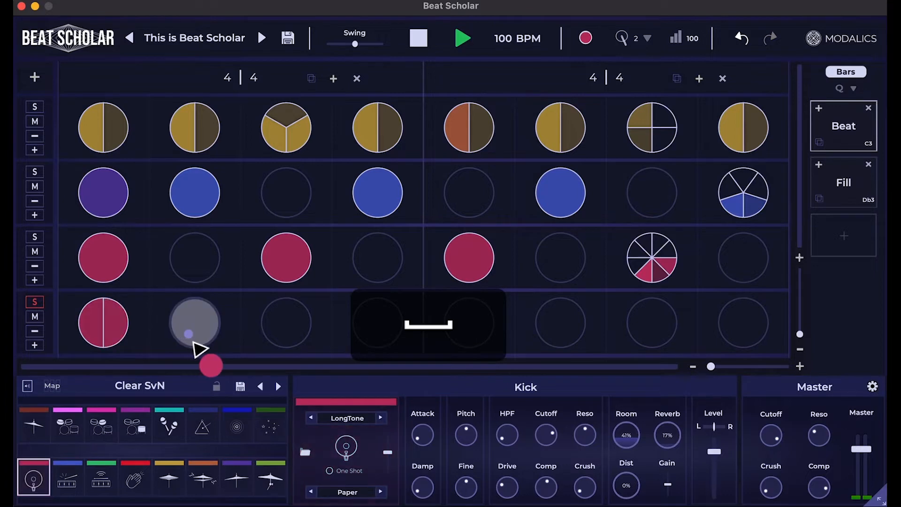
{"action": "left_click", "coordinate": [192, 329]}
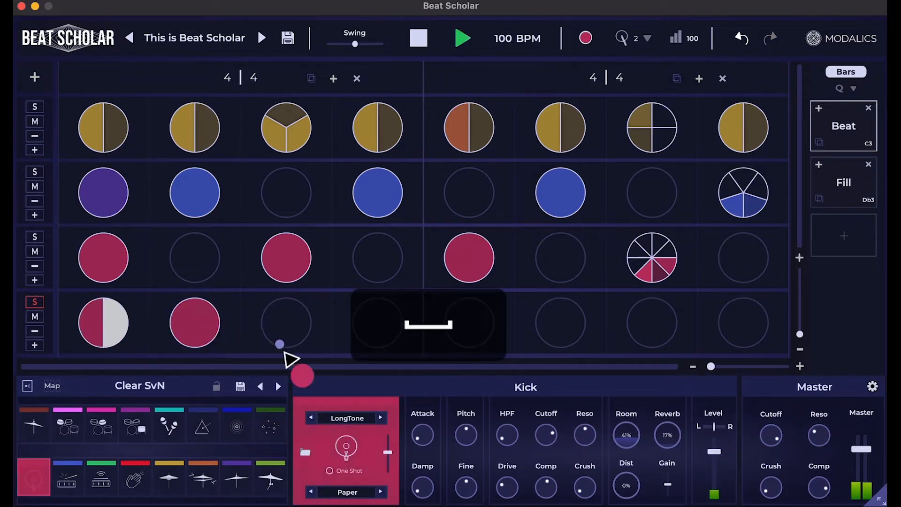
{"action": "key", "text": "space"}
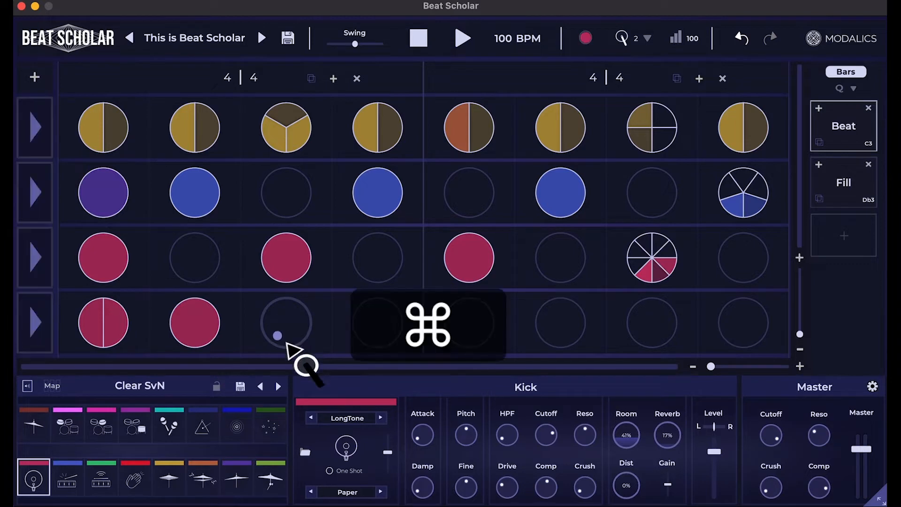
Subdivide the fourth row's third beat into many thin slices with a kick in one slice, and play the pattern back
{"action": "left_click", "coordinate": [285, 339]}
{"action": "left_click_drag", "start_coordinate": [286, 338], "coordinate": [286, 153]}
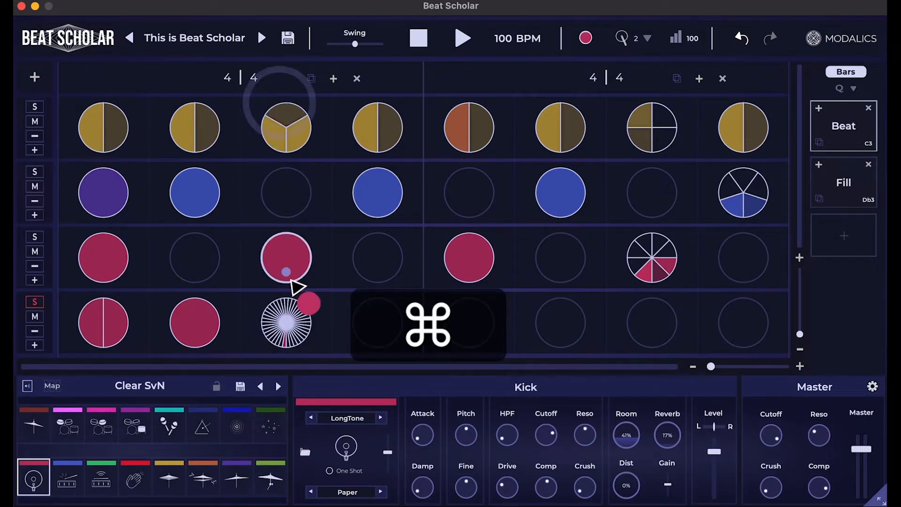
{"action": "key", "text": "space"}
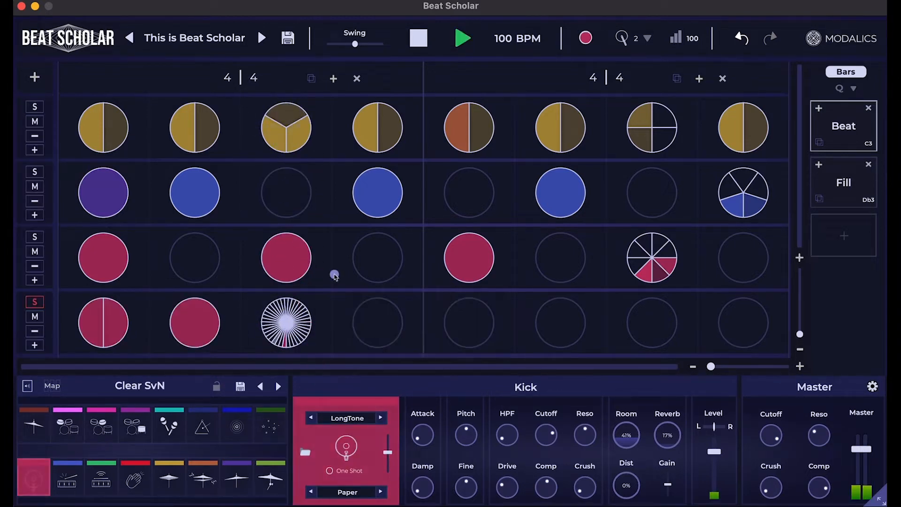
{"action": "key", "text": "space"}
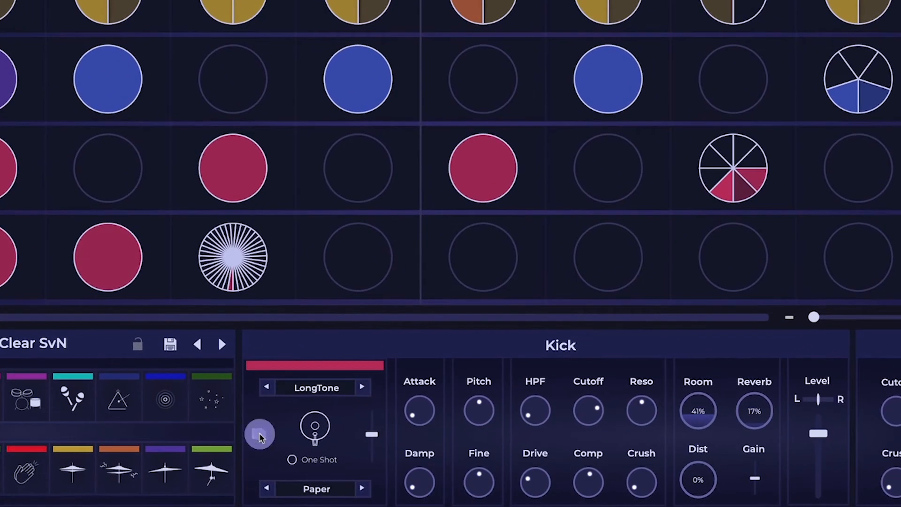
Load a custom sample from the 808 Claps folder onto the kick pad and audition it
{"action": "left_click", "coordinate": [304, 452]}
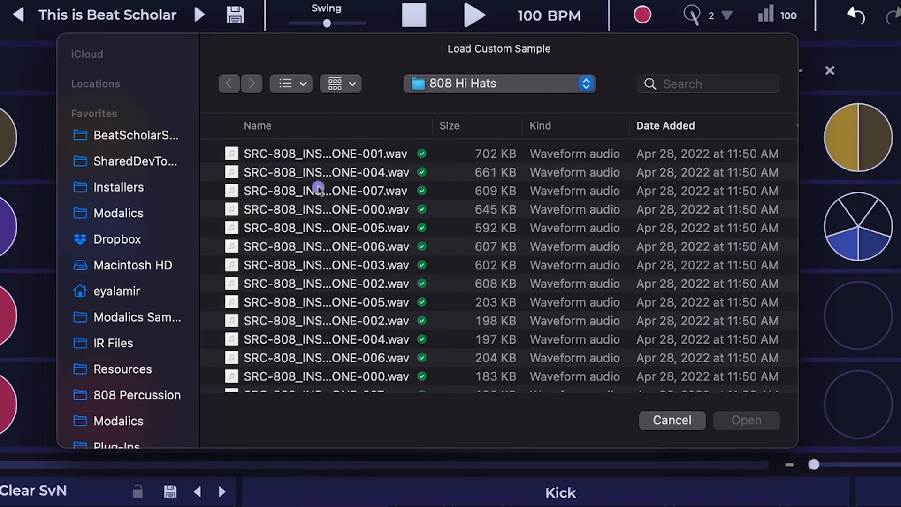
{"action": "left_click", "coordinate": [316, 173]}
{"action": "scroll", "coordinate": [280, 325], "scroll_direction": "down", "scroll_amount": 3}
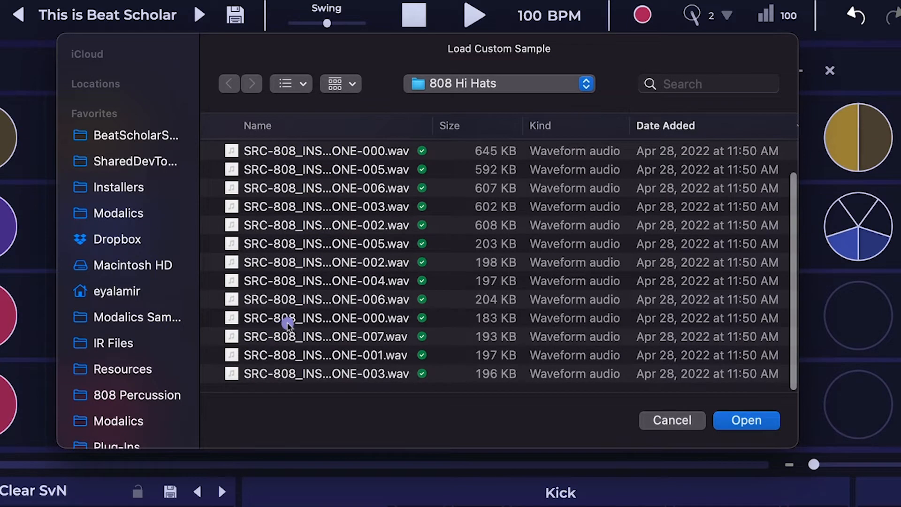
{"action": "left_click", "coordinate": [287, 323]}
{"action": "left_click", "coordinate": [438, 87]}
{"action": "left_click", "coordinate": [450, 105]}
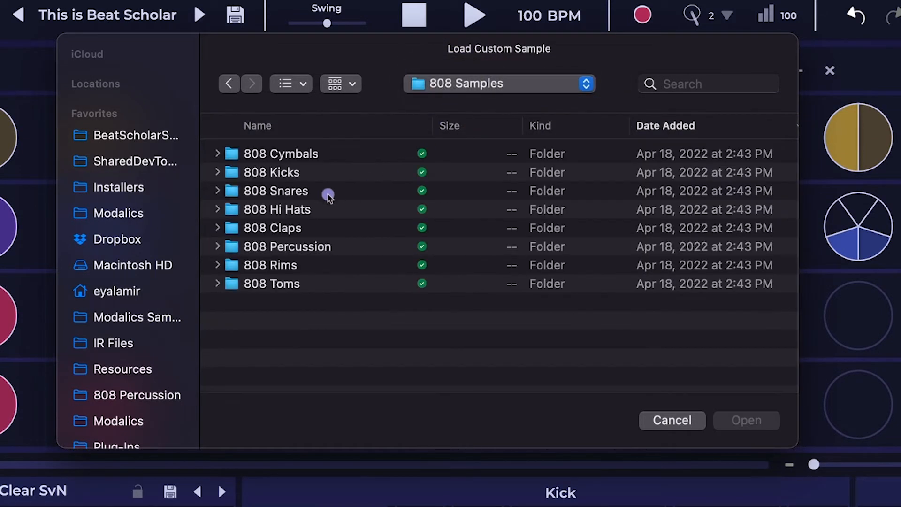
{"action": "double_click", "coordinate": [298, 227]}
{"action": "double_click", "coordinate": [289, 186]}
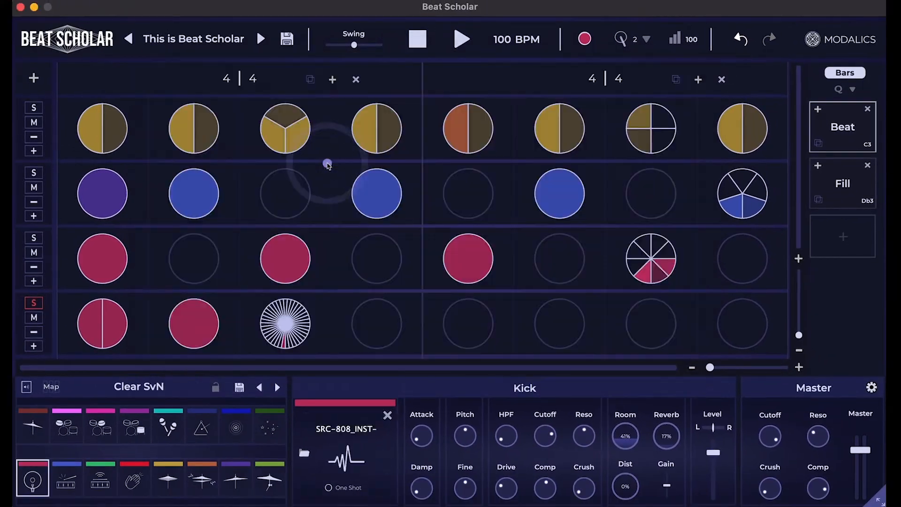
{"action": "key", "text": "a"}
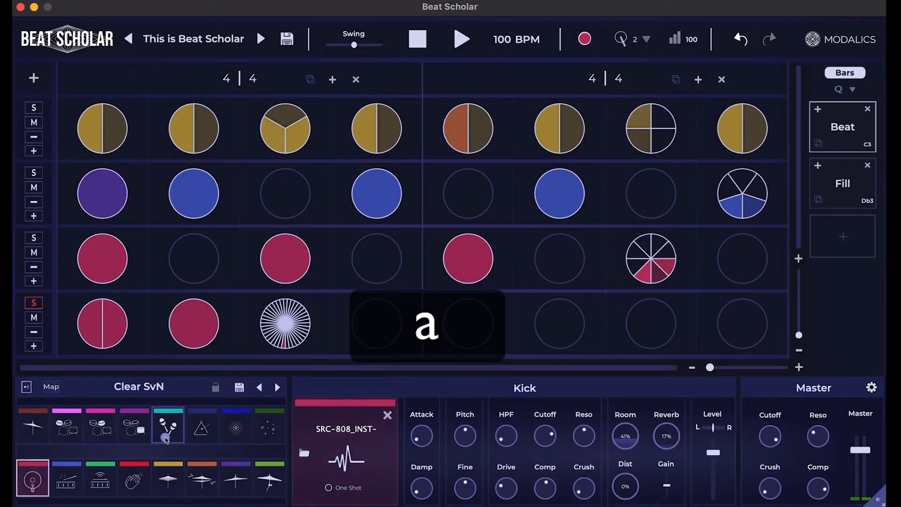
Remove the kick's custom sample and raise the kick's Attack slightly while auditioning hits
{"action": "left_click", "coordinate": [387, 418]}
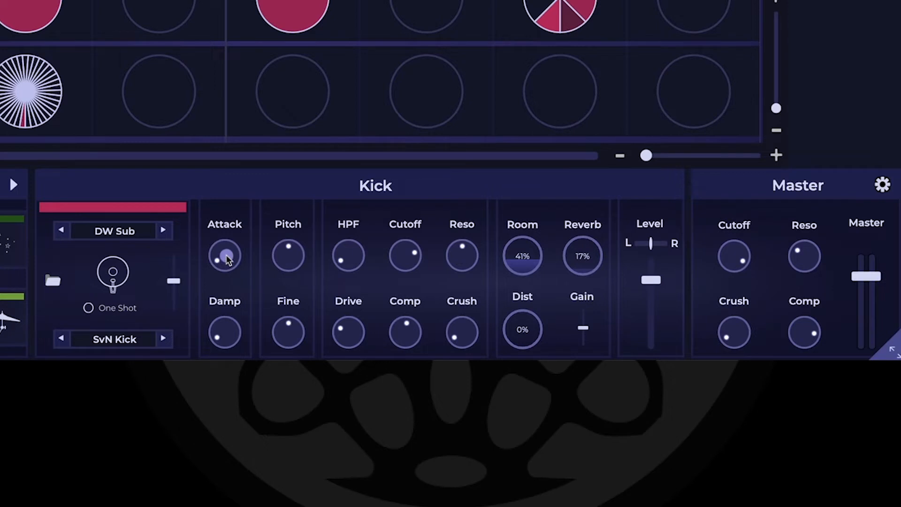
{"action": "key", "text": "a"}
{"action": "key", "text": "a"}
{"action": "key", "text": "a"}
{"action": "left_click_drag", "start_coordinate": [226, 258], "coordinate": [210, 225]}
{"action": "key", "text": "a"}
Browse the kick's first layer through Akustick and DatOne, and back past GR8 Body, auditioning the sounds
{"action": "left_click", "coordinate": [163, 229]}
{"action": "key", "text": "a"}
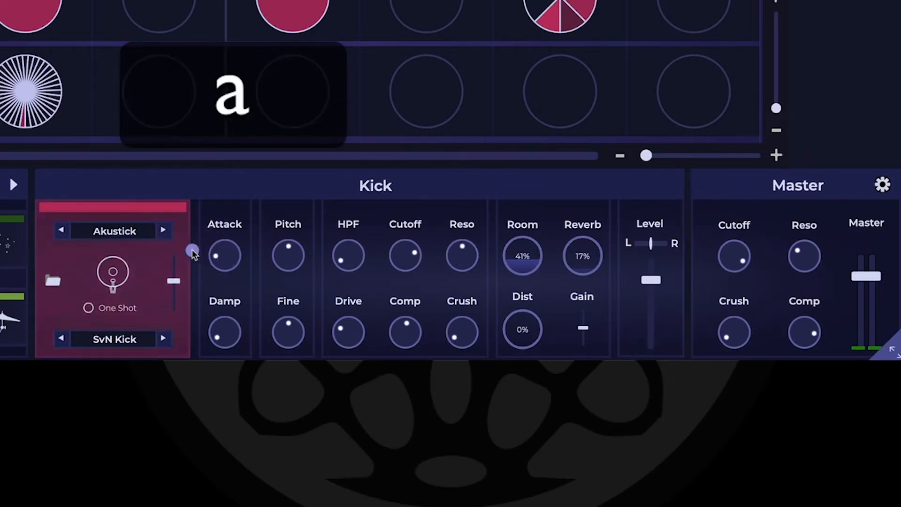
{"action": "left_click", "coordinate": [162, 230]}
{"action": "left_click", "coordinate": [162, 230]}
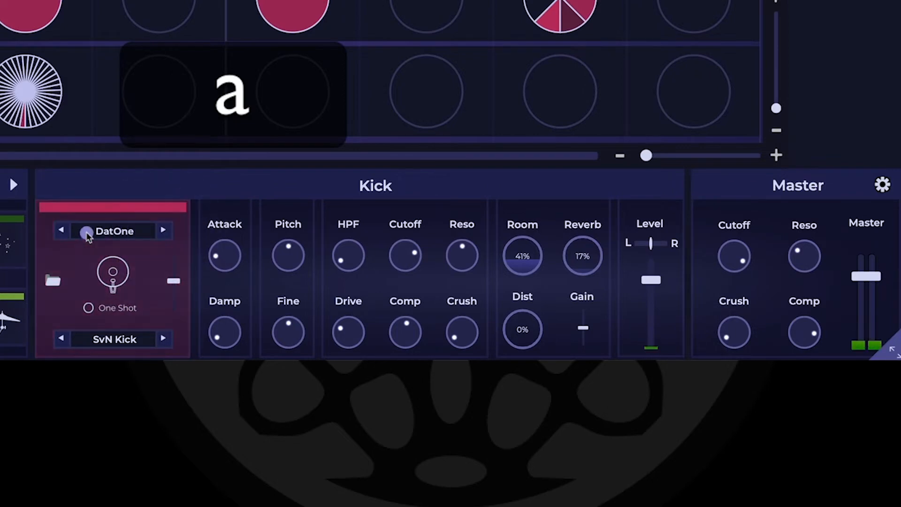
{"action": "left_click", "coordinate": [59, 232]}
{"action": "left_click", "coordinate": [60, 232]}
{"action": "left_click", "coordinate": [60, 232]}
{"action": "left_click", "coordinate": [59, 232]}
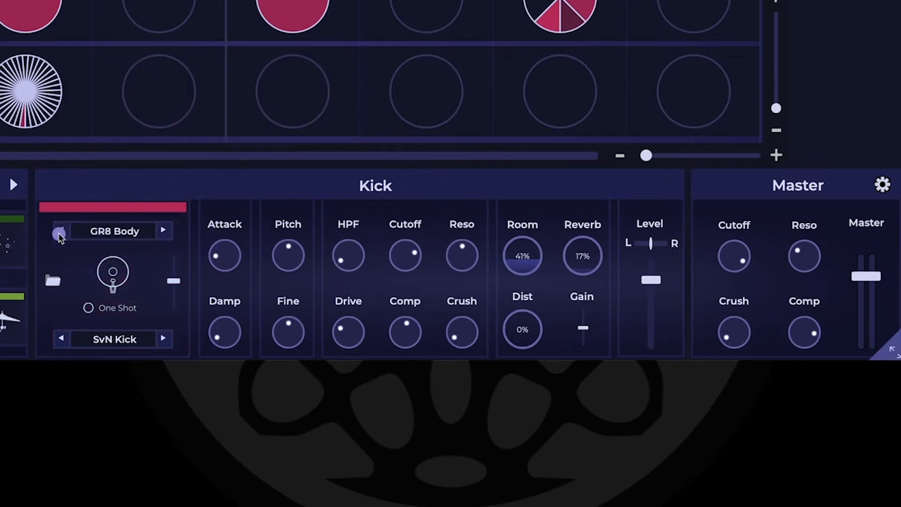
{"action": "left_click", "coordinate": [59, 232]}
Set the kick's first layer sample to LongTone and audition it
{"action": "left_click", "coordinate": [166, 231]}
{"action": "left_click", "coordinate": [166, 232]}
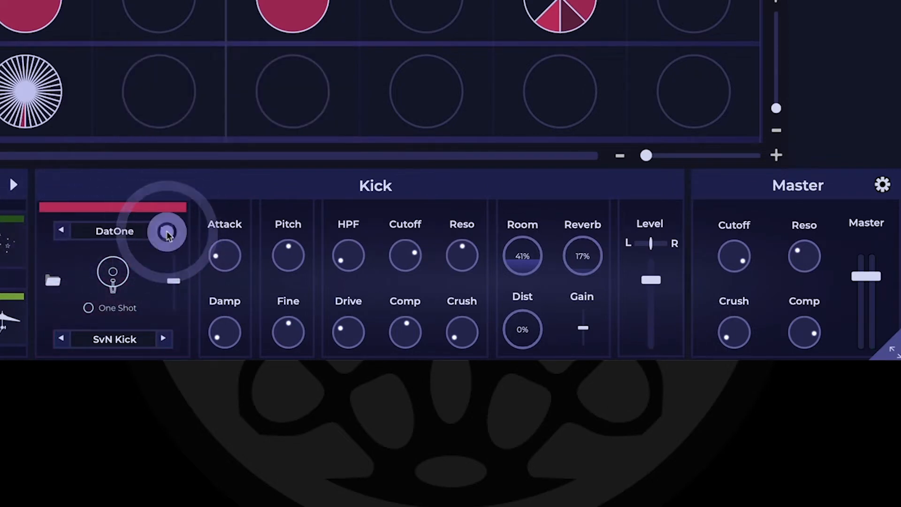
{"action": "left_click", "coordinate": [166, 232]}
{"action": "left_click", "coordinate": [167, 233]}
{"action": "left_click", "coordinate": [167, 232]}
{"action": "key", "text": "a"}
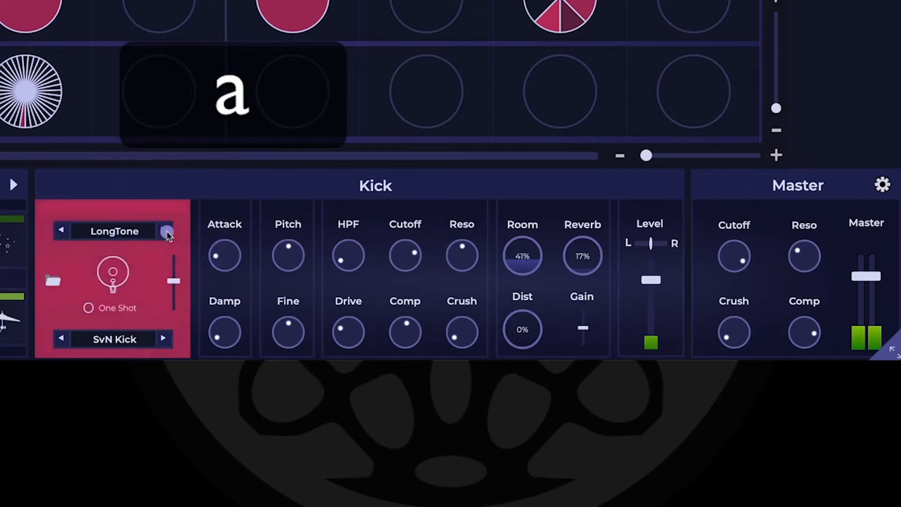
{"action": "key", "text": "a"}
Raise the kick's Attack further, audition several hits, and return the Attack to its minimum
{"action": "mouse_move", "coordinate": [228, 311]}
{"action": "left_click_drag", "start_coordinate": [228, 311], "coordinate": [219, 217]}
{"action": "key", "text": "a"}
{"action": "key", "text": "a"}
{"action": "key", "text": "a"}
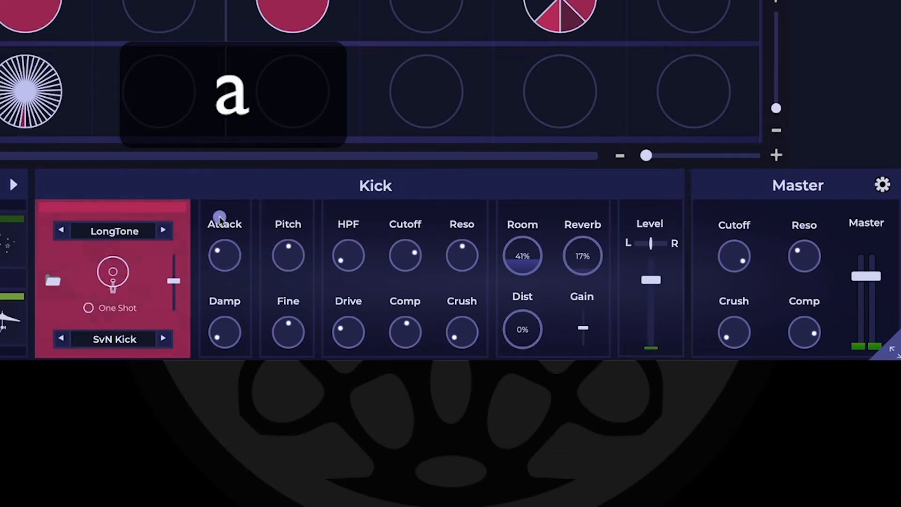
{"action": "left_click_drag", "start_coordinate": [217, 256], "coordinate": [210, 343]}
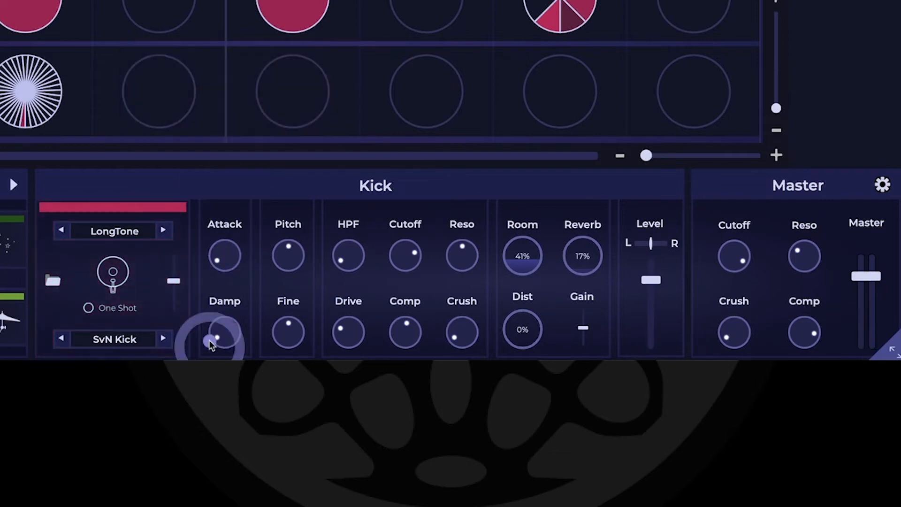
Enable One Shot for the kick and raise its Damp to 1.00 while auditioning hits
{"action": "left_click", "coordinate": [91, 309]}
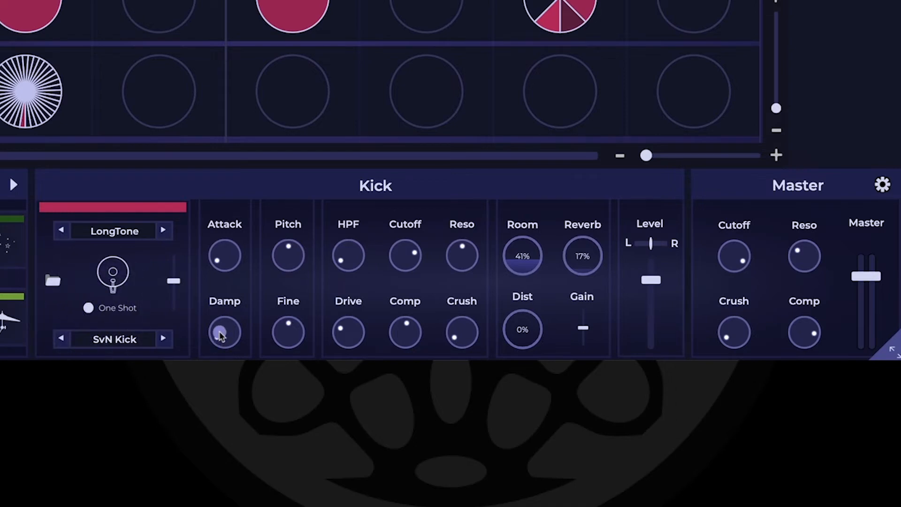
{"action": "left_click_drag", "start_coordinate": [219, 332], "coordinate": [247, 223]}
{"action": "key", "text": "a"}
{"action": "key", "text": "a"}
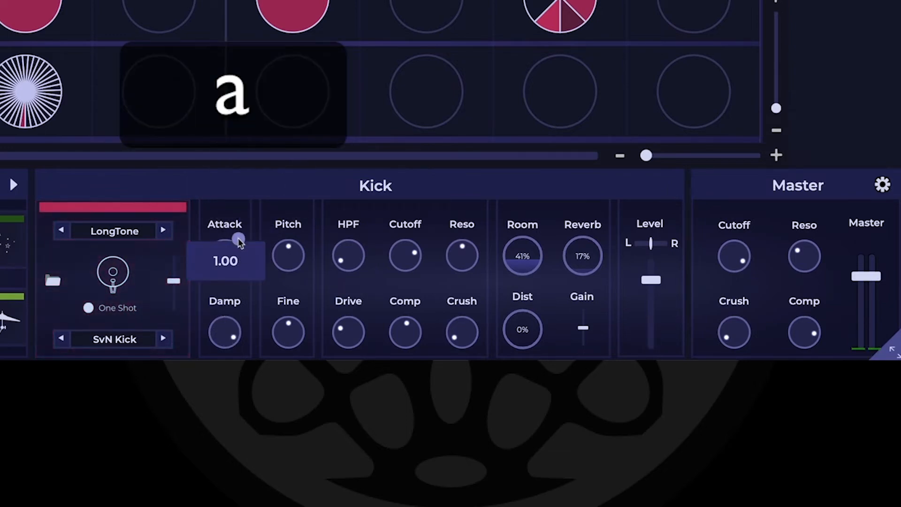
{"action": "key", "text": "a"}
{"action": "key", "text": "a"}
{"action": "key", "text": "a"}
{"action": "key", "text": "a"}
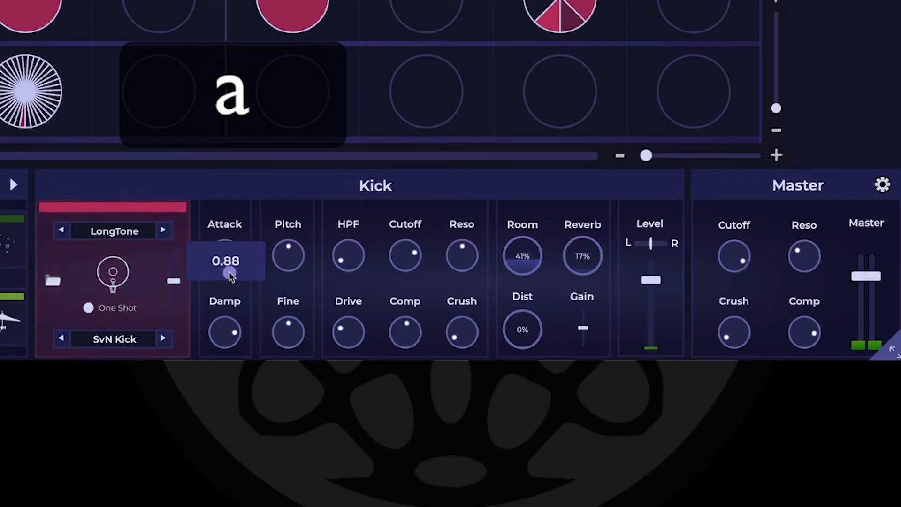
Lower the kick's Damp to about mid-range while auditioning hits
{"action": "left_click_drag", "start_coordinate": [230, 272], "coordinate": [211, 359]}
{"action": "key", "text": "a"}
{"action": "key", "text": "a"}
{"action": "key", "text": "a"}
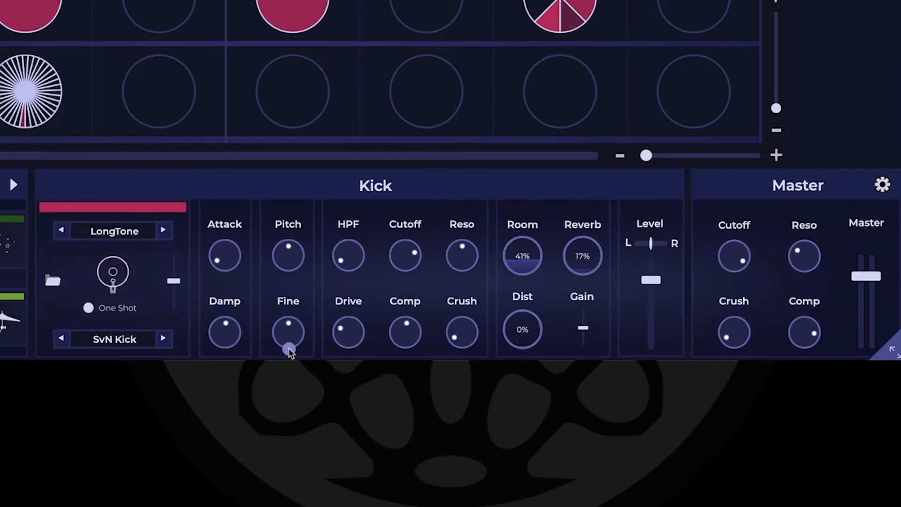
Sweep the kick's Pitch up past 8 while auditioning, and bring it back to the centre
{"action": "key", "text": "a"}
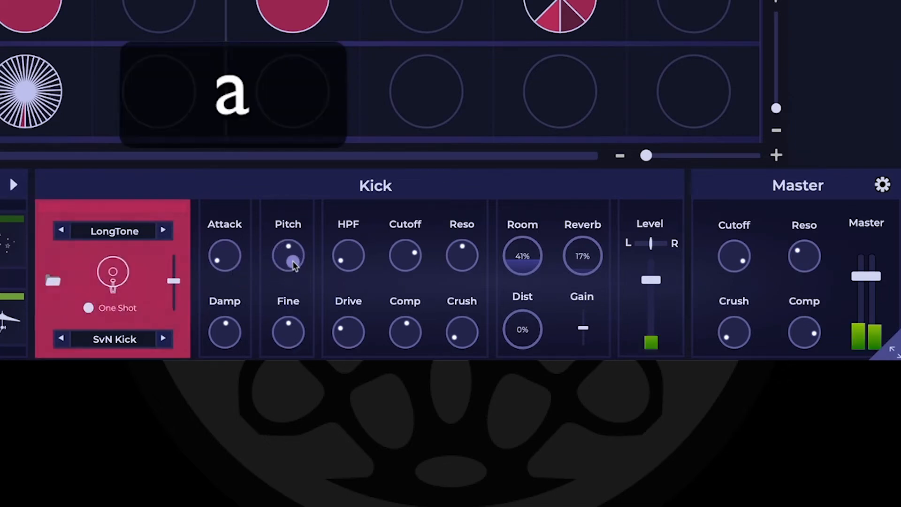
{"action": "left_click_drag", "start_coordinate": [299, 267], "coordinate": [298, 213]}
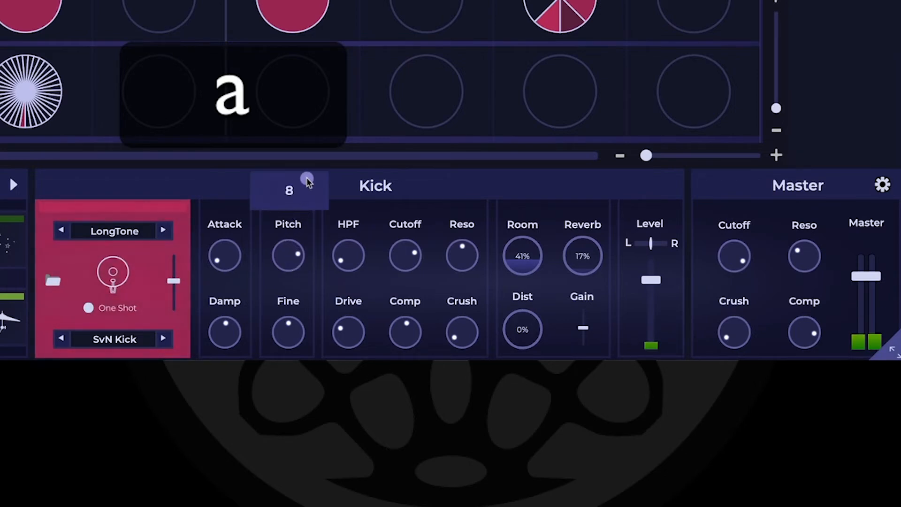
{"action": "left_click_drag", "start_coordinate": [306, 177], "coordinate": [314, 147]}
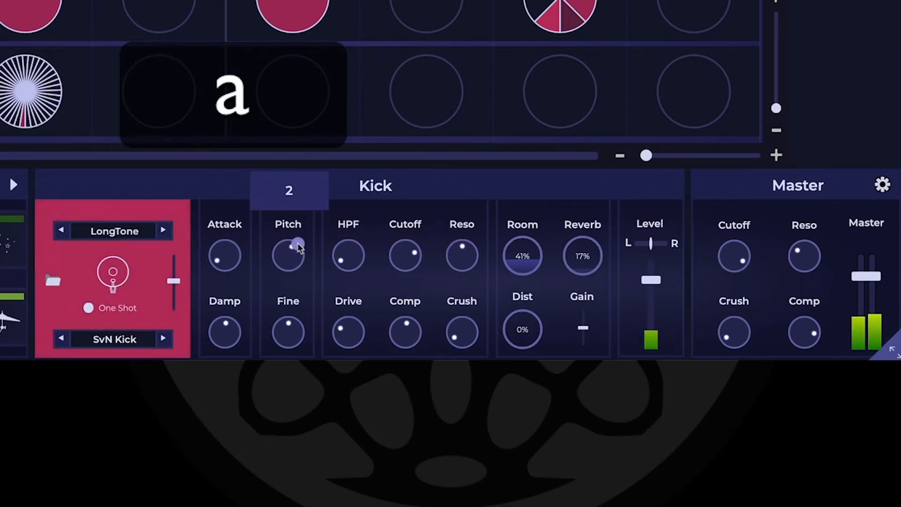
{"action": "left_click_drag", "start_coordinate": [292, 286], "coordinate": [302, 263]}
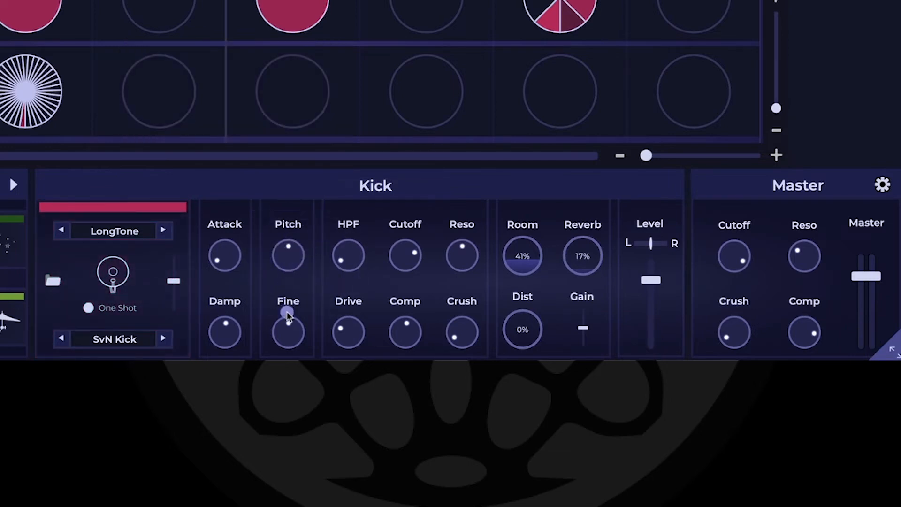
Adjust the kick's Fine tuning while auditioning, and reset it to its default
{"action": "key", "text": "a"}
{"action": "mouse_move", "coordinate": [288, 340]}
{"action": "left_mouse_down"}
{"action": "mouse_move", "coordinate": [297, 288]}
{"action": "mouse_move", "coordinate": [289, 332]}
{"action": "left_mouse_up"}
{"action": "key", "text": "alt"}
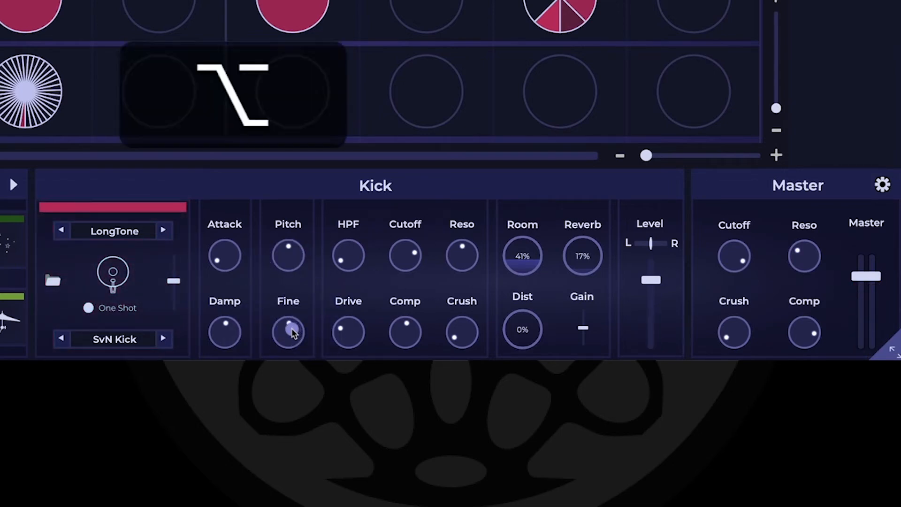
{"action": "left_click", "coordinate": [291, 332], "text": "alt"}
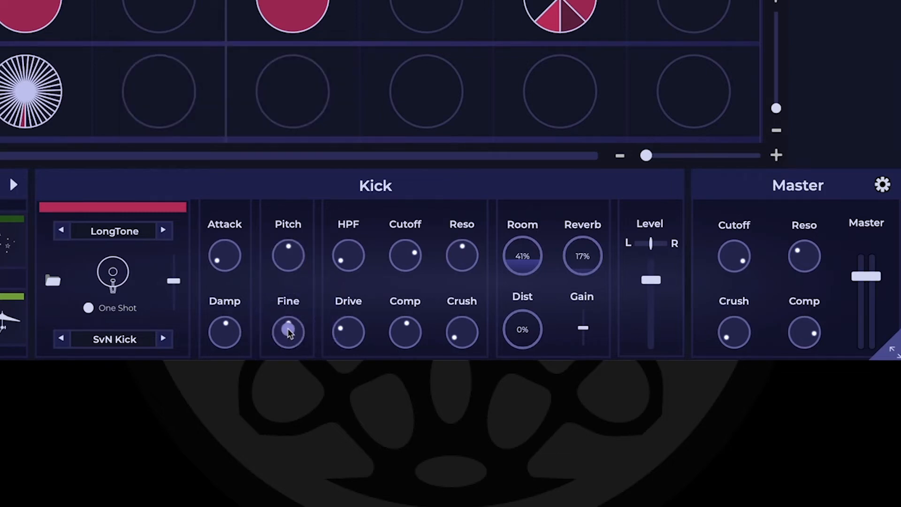
Enter 50 for the kick's Fine tuning, and reset it to its default
{"action": "double_click", "coordinate": [290, 332]}
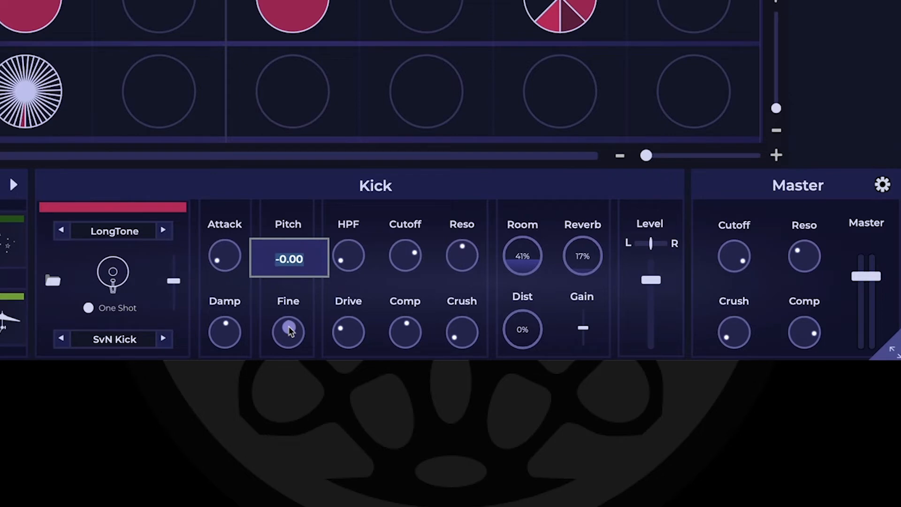
{"action": "type", "text": "50"}
{"action": "key", "text": "Return"}
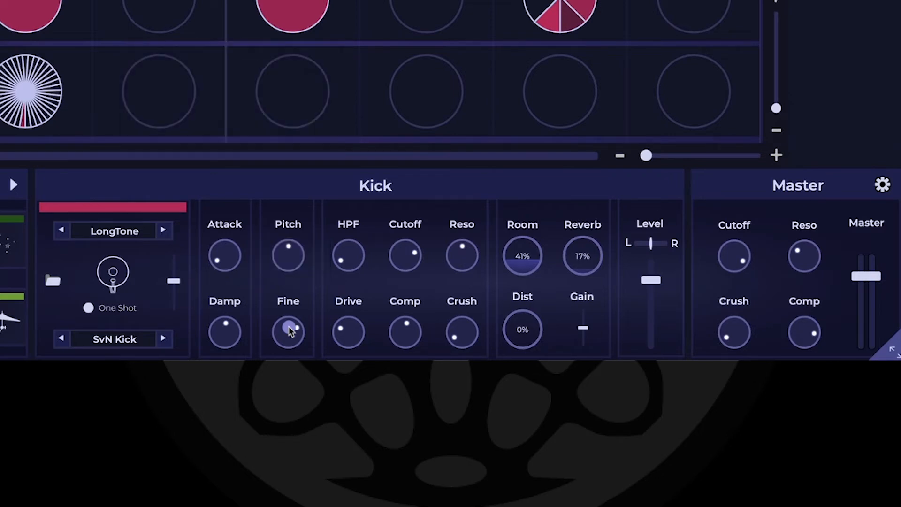
{"action": "left_click", "coordinate": [289, 326], "text": "alt"}
Audition the kick, switch to the closed hi-hat, and lower its HPF while auditioning hits
{"action": "left_click", "coordinate": [357, 262]}
{"action": "key", "text": "a"}
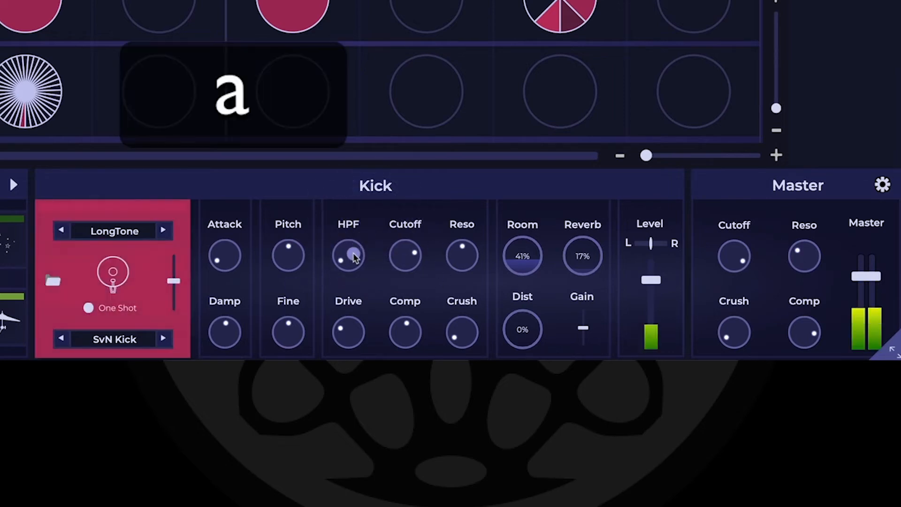
{"action": "key", "text": "g"}
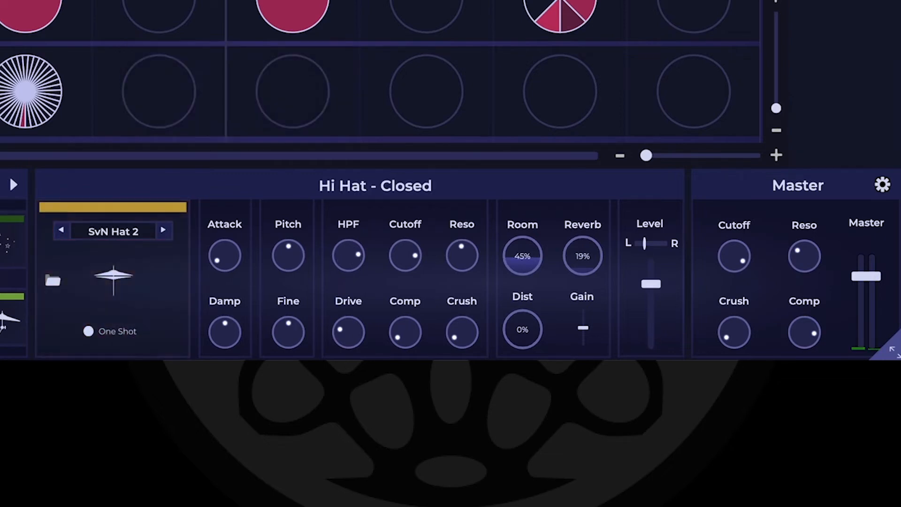
{"action": "left_click_drag", "start_coordinate": [382, 270], "coordinate": [330, 281]}
{"action": "key", "text": "g"}
{"action": "key", "text": "g"}
{"action": "key", "text": "g"}
{"action": "key", "text": "g"}
Raise the closed hi-hat's Reso to about 1.66, and sweep its Cutoff down to 93 Hz and up to maximum
{"action": "left_click_drag", "start_coordinate": [402, 258], "coordinate": [378, 355]}
{"action": "left_click_drag", "start_coordinate": [461, 261], "coordinate": [462, 216]}
{"action": "key", "text": "g"}
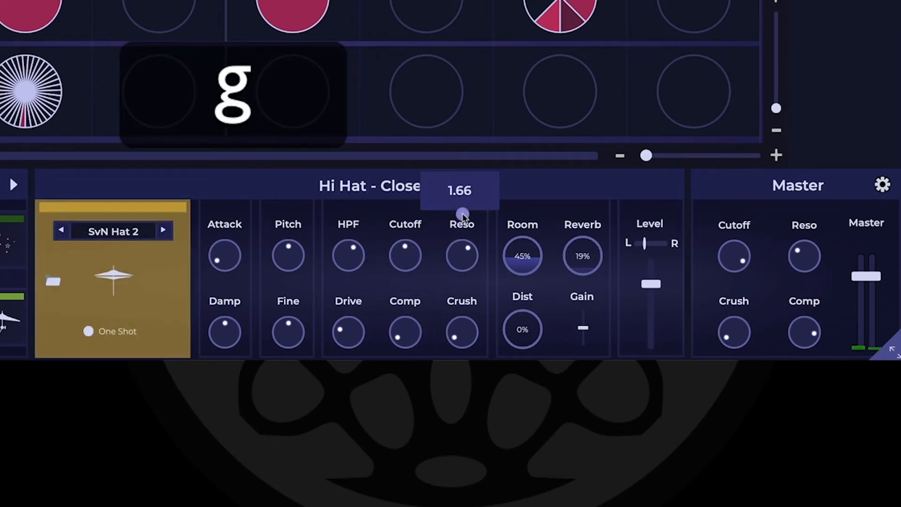
{"action": "left_click_drag", "start_coordinate": [474, 144], "coordinate": [453, 210]}
{"action": "left_click_drag", "start_coordinate": [405, 258], "coordinate": [405, 271]}
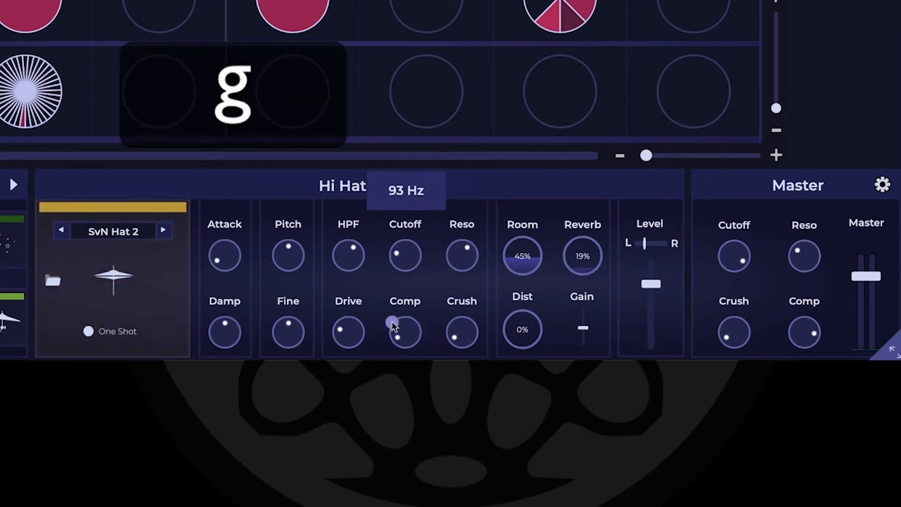
{"action": "left_click_drag", "start_coordinate": [413, 226], "coordinate": [426, 141]}
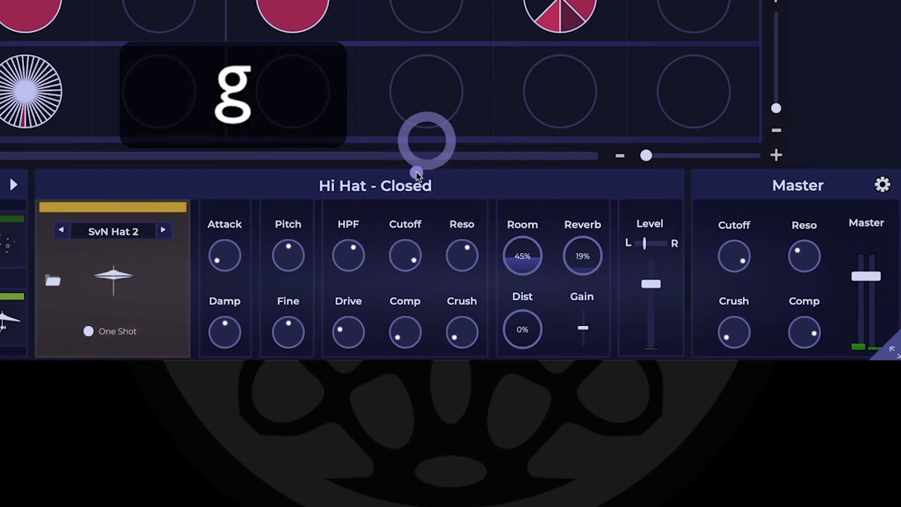
Switch to the kick, raise its Drive to about mid-range and its Damp to maximum, auditioning the changes
{"action": "left_click", "coordinate": [347, 339]}
{"action": "key", "text": "a"}
{"action": "left_click_drag", "start_coordinate": [349, 344], "coordinate": [358, 317]}
{"action": "key", "text": "a"}
{"action": "left_click_drag", "start_coordinate": [226, 327], "coordinate": [252, 222]}
{"action": "key", "text": "a"}
{"action": "left_click_drag", "start_coordinate": [336, 274], "coordinate": [357, 224]}
{"action": "left_click_drag", "start_coordinate": [348, 277], "coordinate": [350, 306]}
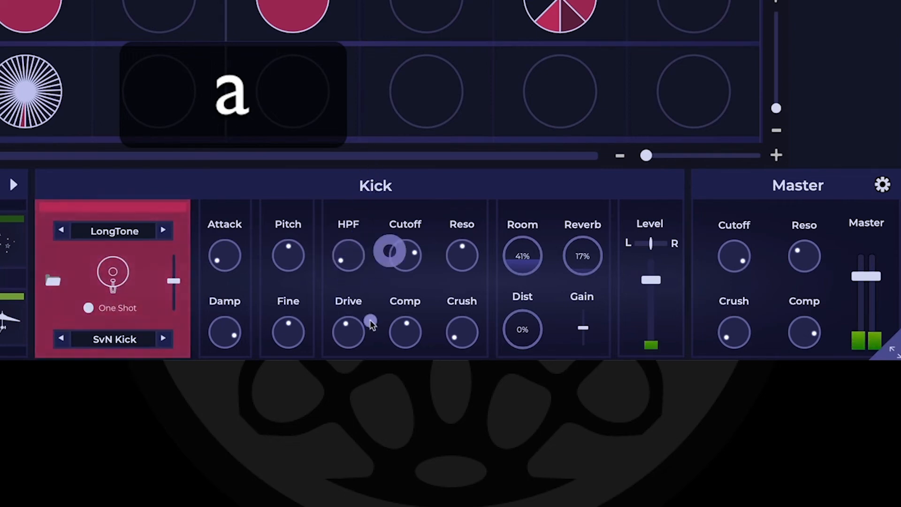
Raise the kick's Comp to maximum and its Crush moderately, auditioning kick and snare hits
{"action": "key", "text": "a"}
{"action": "left_click_drag", "start_coordinate": [407, 338], "coordinate": [428, 229]}
{"action": "key", "text": "s"}
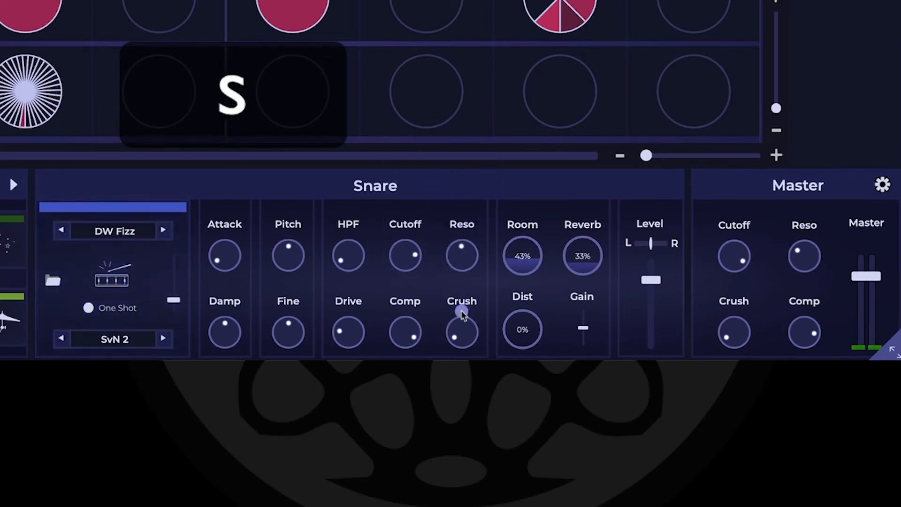
{"action": "key", "text": "a"}
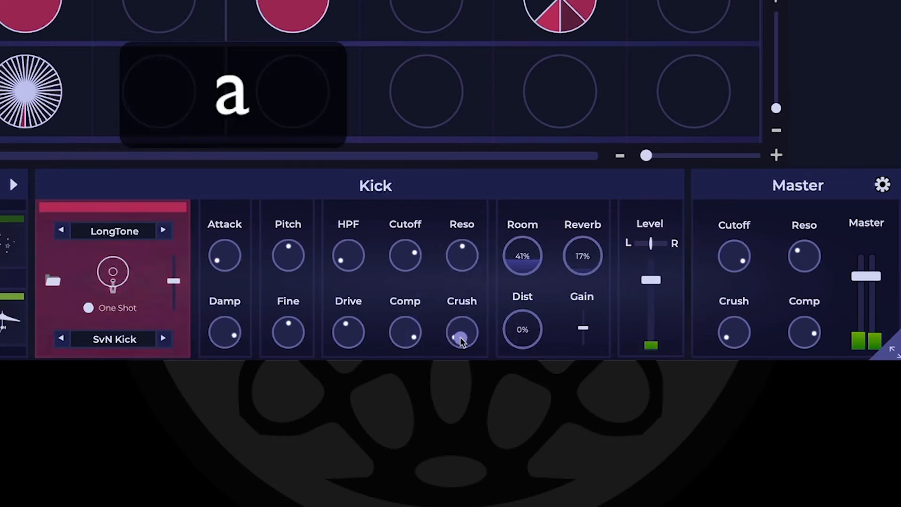
{"action": "mouse_move", "coordinate": [485, 243]}
{"action": "left_mouse_down"}
{"action": "mouse_move", "coordinate": [520, 123]}
{"action": "mouse_move", "coordinate": [479, 259]}
{"action": "mouse_move", "coordinate": [486, 253]}
{"action": "left_mouse_up"}
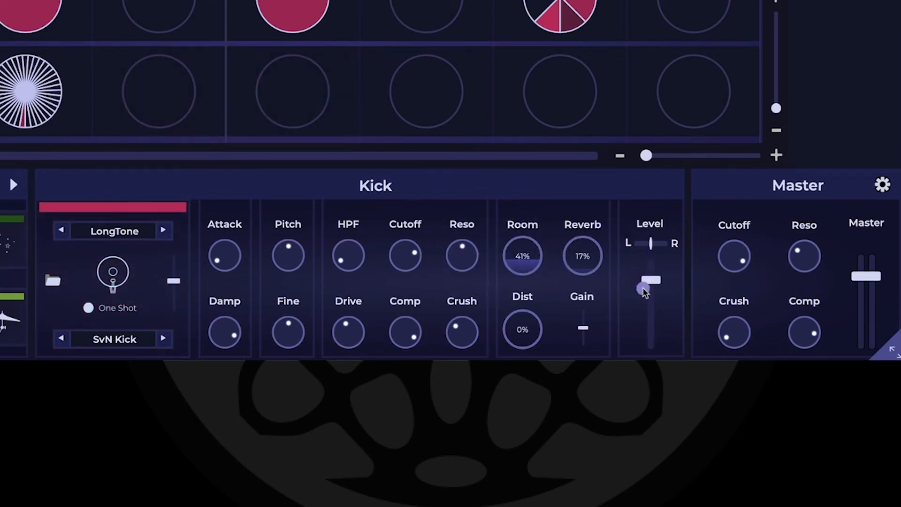
Raise the kick's Level slightly and pan it slightly to the right channel
{"action": "key", "text": "a"}
{"action": "mouse_move", "coordinate": [653, 277]}
{"action": "left_mouse_down"}
{"action": "mouse_move", "coordinate": [652, 310]}
{"action": "mouse_move", "coordinate": [657, 281]}
{"action": "left_mouse_up"}
{"action": "mouse_move", "coordinate": [651, 243]}
{"action": "left_mouse_down"}
{"action": "mouse_move", "coordinate": [676, 244]}
{"action": "mouse_move", "coordinate": [650, 241]}
{"action": "left_mouse_up"}
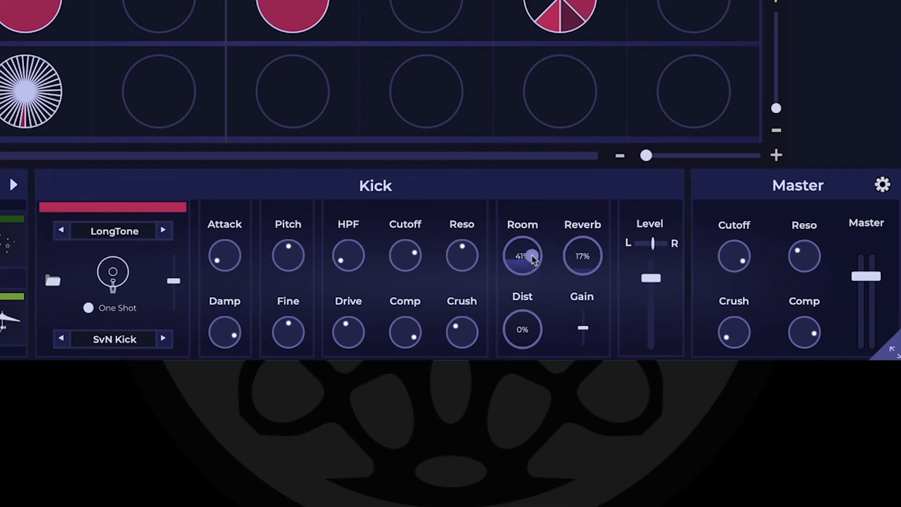
Switch to the snare and raise its Room effect strongly, auditioning repeated snare hits
{"action": "key", "text": "s"}
{"action": "left_click_drag", "start_coordinate": [534, 259], "coordinate": [536, 204]}
{"action": "key", "text": "s"}
{"action": "left_click_drag", "start_coordinate": [540, 343], "coordinate": [543, 148]}
{"action": "double_click", "coordinate": [581, 256]}
{"action": "key", "text": "s"}
{"action": "key", "text": "s"}
{"action": "key", "text": "s"}
Lower the snare's Room to 12% and its Reverb to 0%, auditioning the hits
{"action": "left_click_drag", "start_coordinate": [523, 269], "coordinate": [545, 331]}
{"action": "key", "text": "s"}
{"action": "key", "text": "s"}
{"action": "key", "text": "s"}
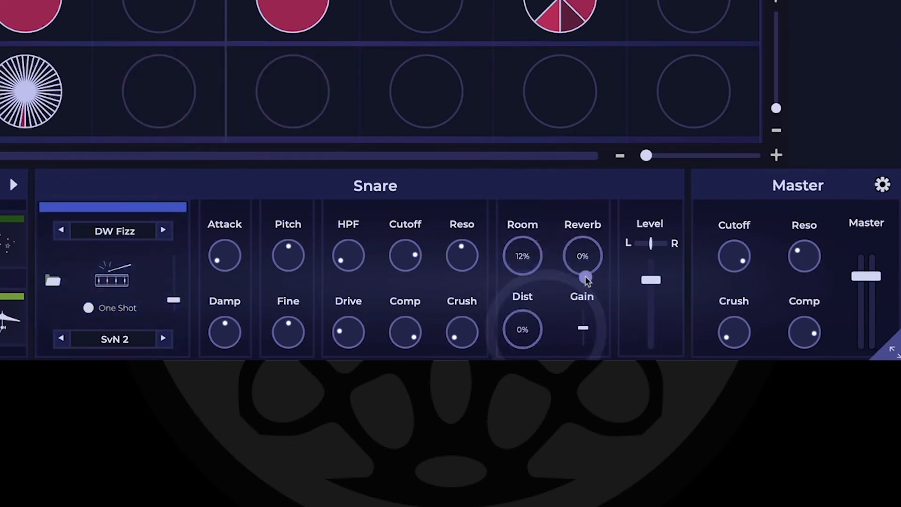
{"action": "left_click_drag", "start_coordinate": [586, 269], "coordinate": [577, 300]}
{"action": "key", "text": "s"}
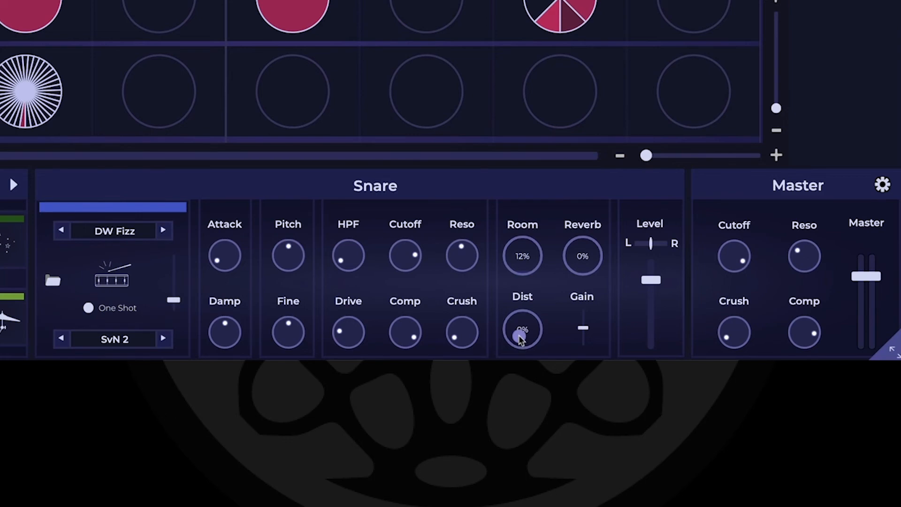
Raise the snare's Dist to 62% and its Gain slightly, auditioning the distorted hits
{"action": "left_click_drag", "start_coordinate": [520, 338], "coordinate": [528, 271]}
{"action": "key", "text": "s"}
{"action": "mouse_move", "coordinate": [541, 193]}
{"action": "left_mouse_down"}
{"action": "mouse_move", "coordinate": [544, 120]}
{"action": "mouse_move", "coordinate": [545, 312]}
{"action": "mouse_move", "coordinate": [546, 200]}
{"action": "left_mouse_up"}
{"action": "mouse_move", "coordinate": [581, 328]}
{"action": "left_mouse_down"}
{"action": "mouse_move", "coordinate": [581, 348]}
{"action": "mouse_move", "coordinate": [587, 318]}
{"action": "left_mouse_up"}
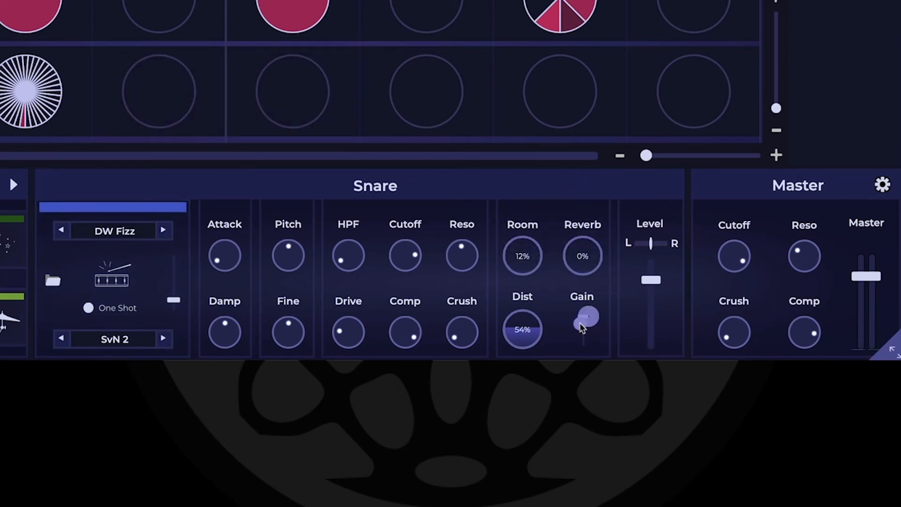
{"action": "left_click_drag", "start_coordinate": [523, 328], "coordinate": [540, 281]}
{"action": "key", "text": "s"}
{"action": "mouse_move", "coordinate": [584, 318]}
{"action": "left_mouse_down"}
{"action": "mouse_move", "coordinate": [583, 348]}
{"action": "mouse_move", "coordinate": [579, 318]}
{"action": "left_mouse_up"}
{"action": "key", "text": "s"}
{"action": "key", "text": "s"}
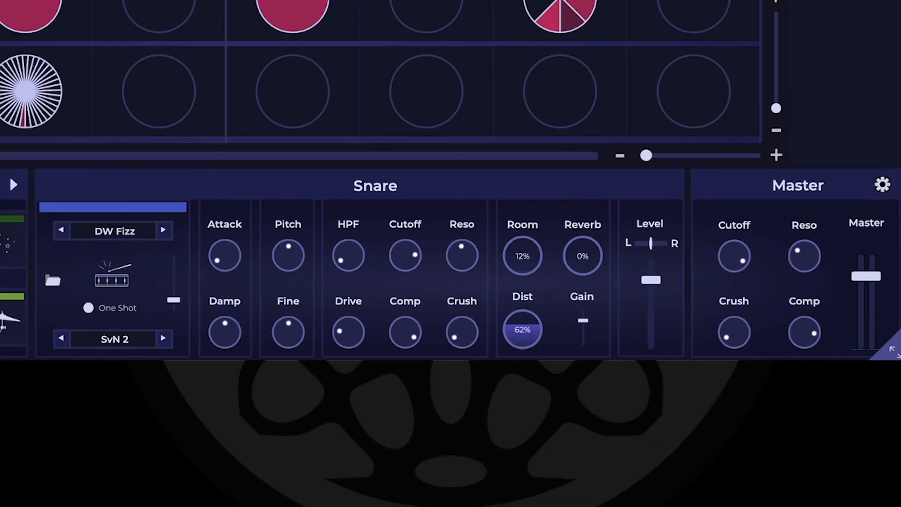
Unsolo the bottom row, play the full beat, and set the kick's Damp to maximum
{"action": "key", "text": "space"}
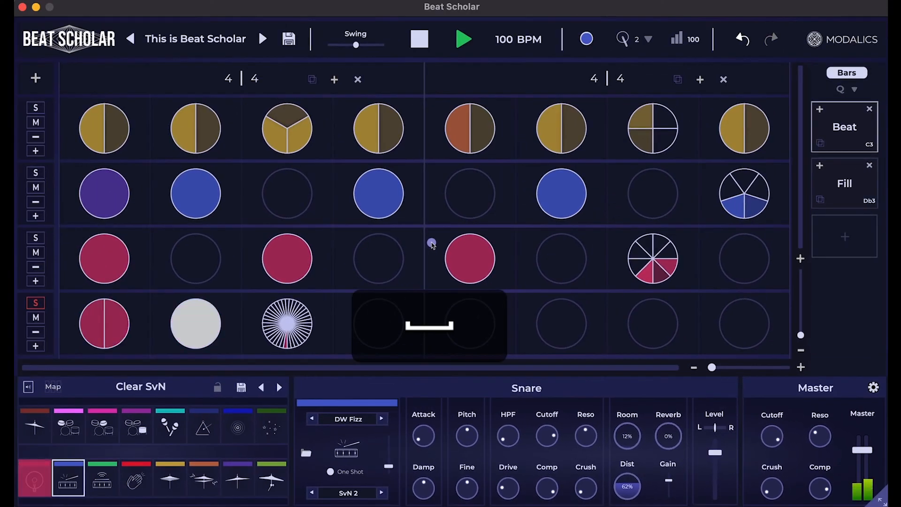
{"action": "key", "text": "space"}
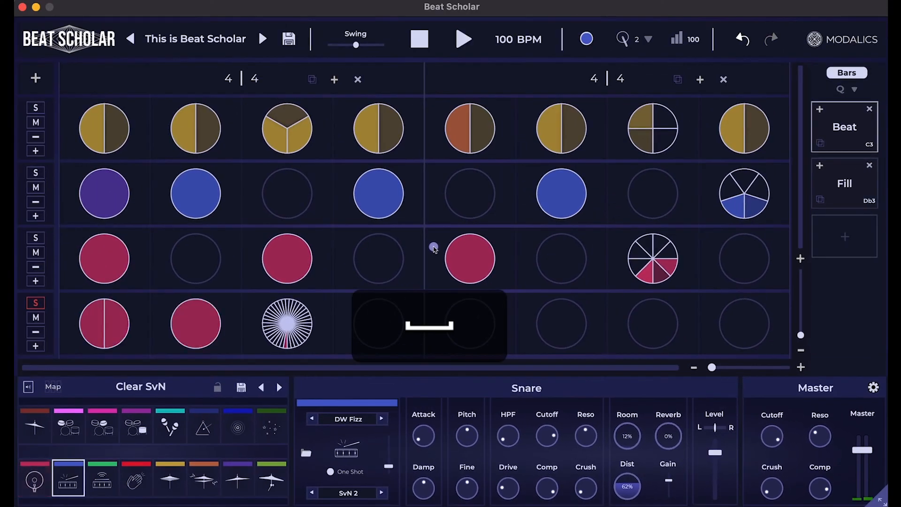
{"action": "key", "text": "space"}
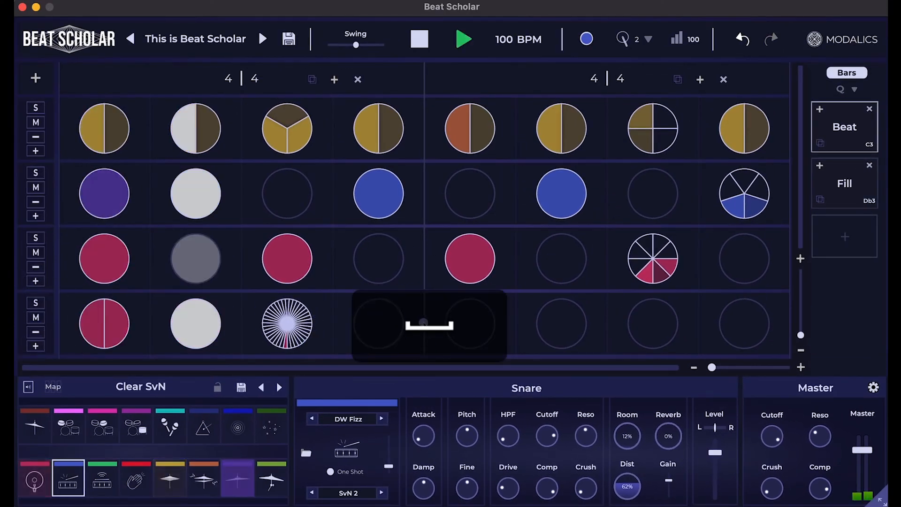
{"action": "left_click", "coordinate": [40, 476]}
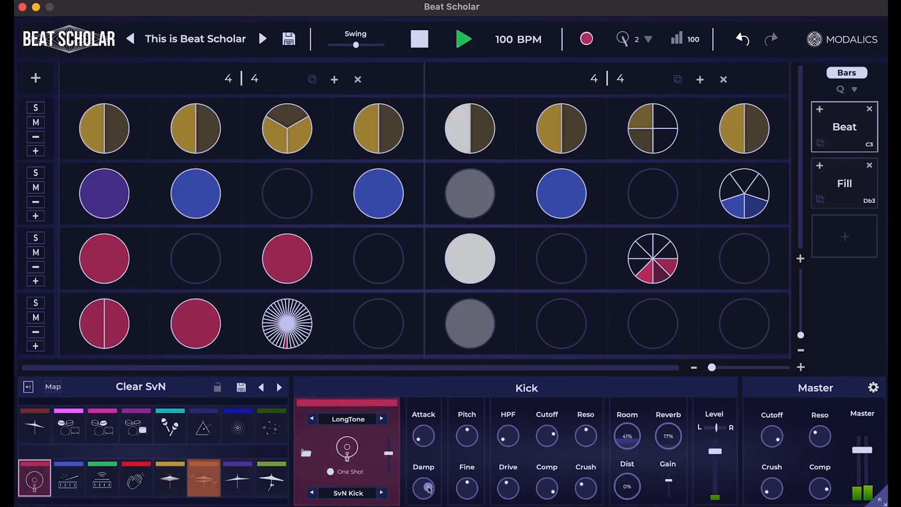
{"action": "left_click_drag", "start_coordinate": [426, 489], "coordinate": [422, 410]}
During playback, sweep the master Cutoff down and back up, and raise the master Reso to mid-range
{"action": "left_click_drag", "start_coordinate": [778, 441], "coordinate": [753, 506]}
{"action": "mouse_move", "coordinate": [771, 440]}
{"action": "left_mouse_down"}
{"action": "mouse_move", "coordinate": [768, 463]}
{"action": "mouse_move", "coordinate": [769, 454]}
{"action": "left_mouse_up"}
{"action": "left_click_drag", "start_coordinate": [819, 440], "coordinate": [829, 390]}
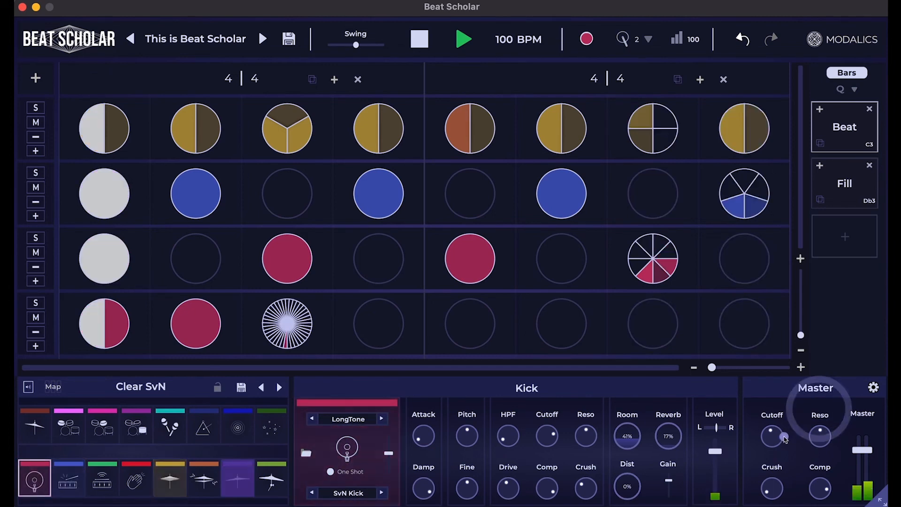
{"action": "left_click_drag", "start_coordinate": [773, 435], "coordinate": [802, 379]}
Raise the master Crush to mid-range, open the master Cutoff fully, and reset and raise the Comp before stopping playback
{"action": "left_click_drag", "start_coordinate": [772, 488], "coordinate": [793, 430]}
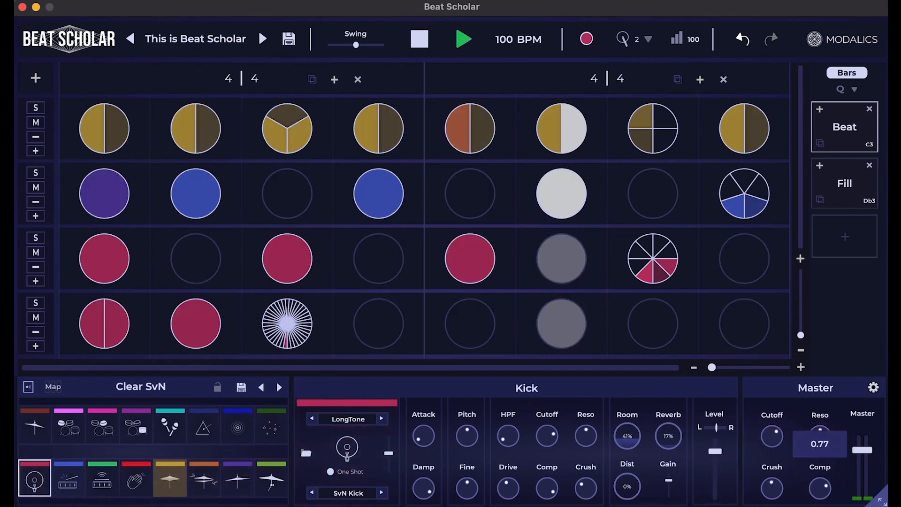
{"action": "left_click", "coordinate": [818, 494], "text": "alt"}
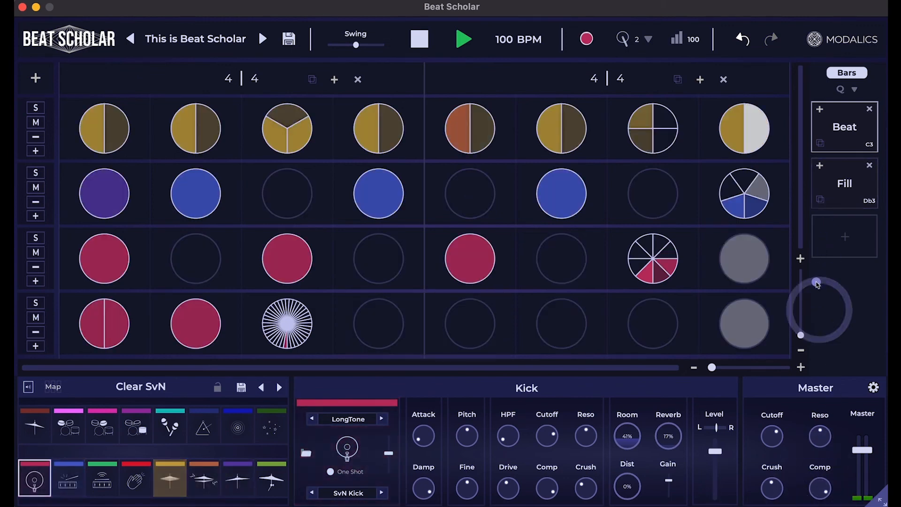
{"action": "left_click_drag", "start_coordinate": [774, 455], "coordinate": [779, 371]}
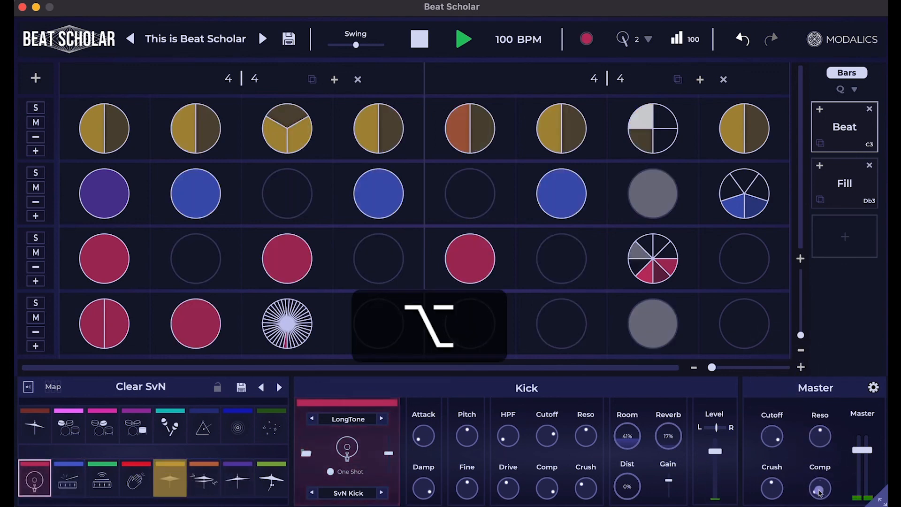
{"action": "left_click_drag", "start_coordinate": [821, 492], "coordinate": [819, 401]}
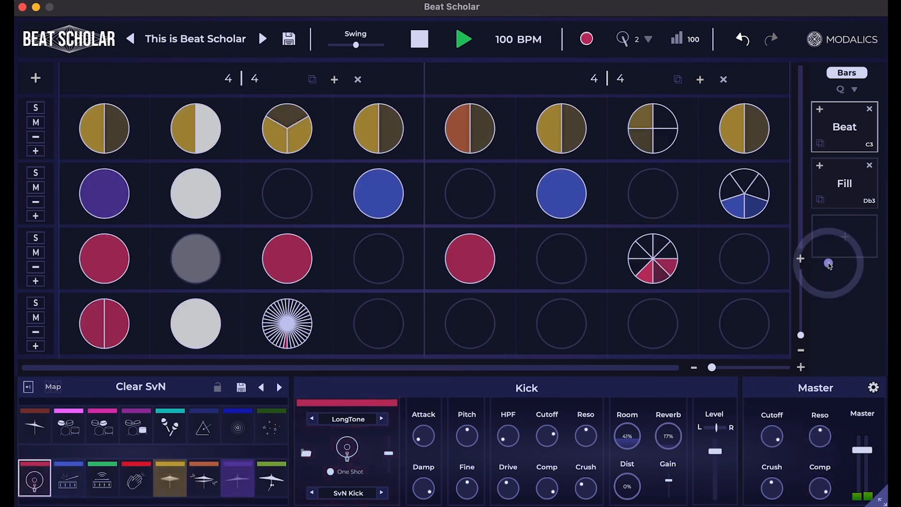
{"action": "key", "text": "space"}
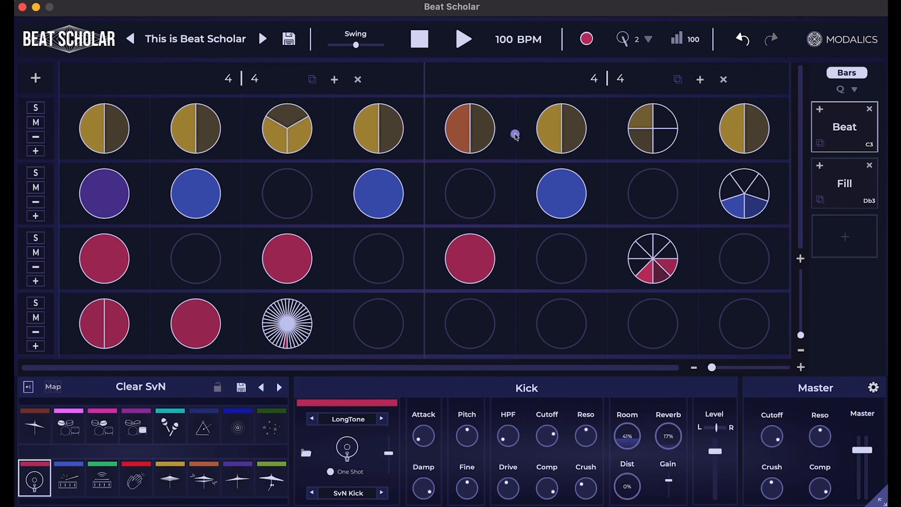
Open the preset list to view the factory categories and load options, and close it without choosing a preset
{"action": "left_click", "coordinate": [202, 42]}
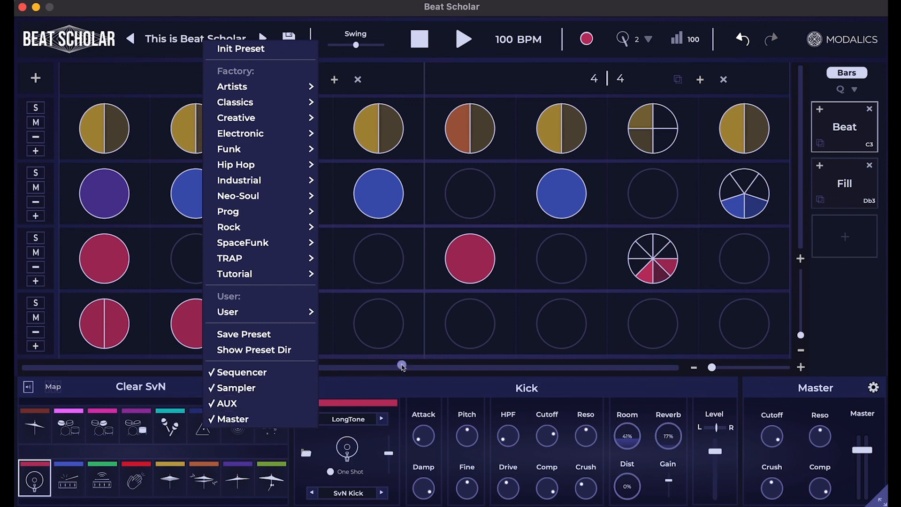
{"action": "left_click", "coordinate": [407, 359]}
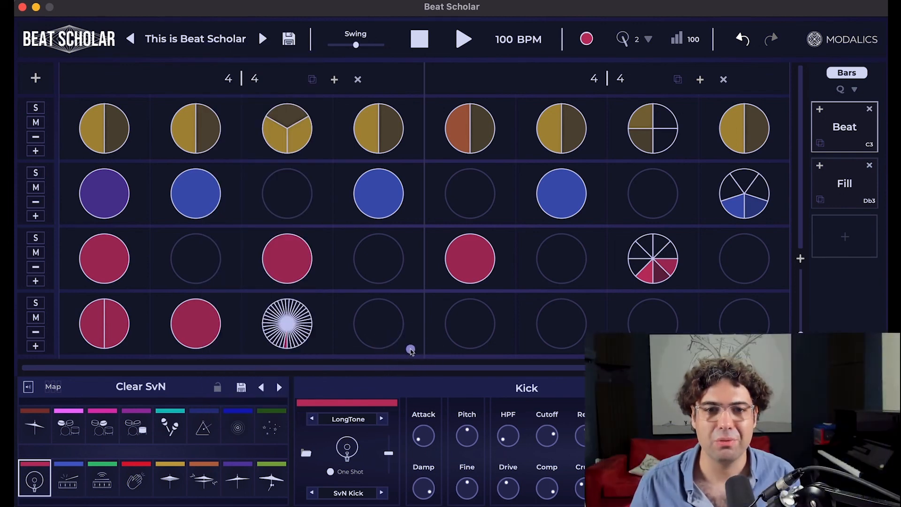